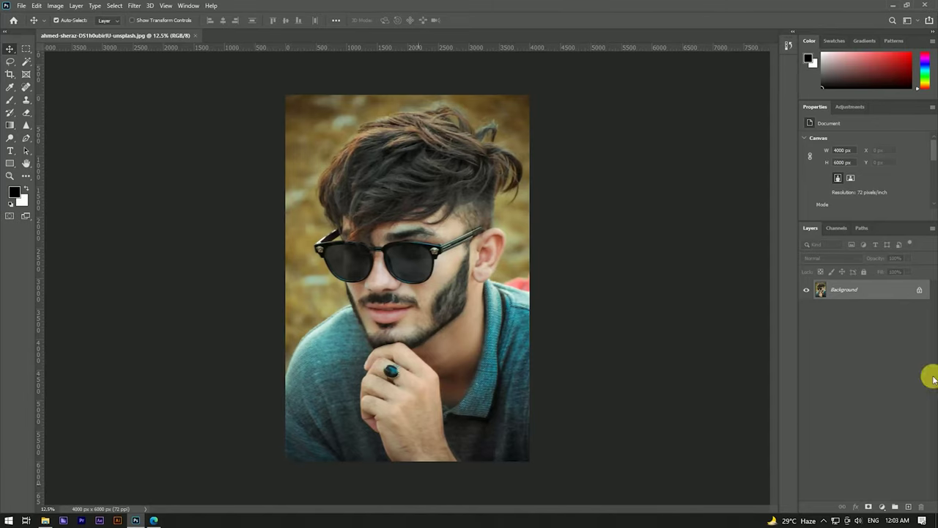
- Unlock the Background into Layer 0 and duplicate it as Layer 0 copy
scroll(473, 256, "down", 1)
scroll(446, 252, "up", 3)
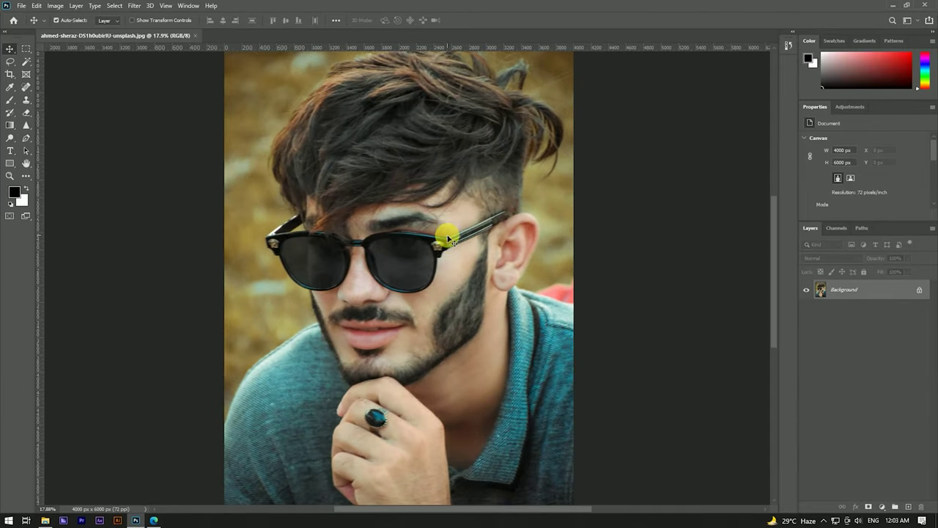
scroll(447, 235, "up", 2)
scroll(449, 212, "down", 2)
scroll(429, 164, "down", 1)
scroll(417, 241, "up", 3)
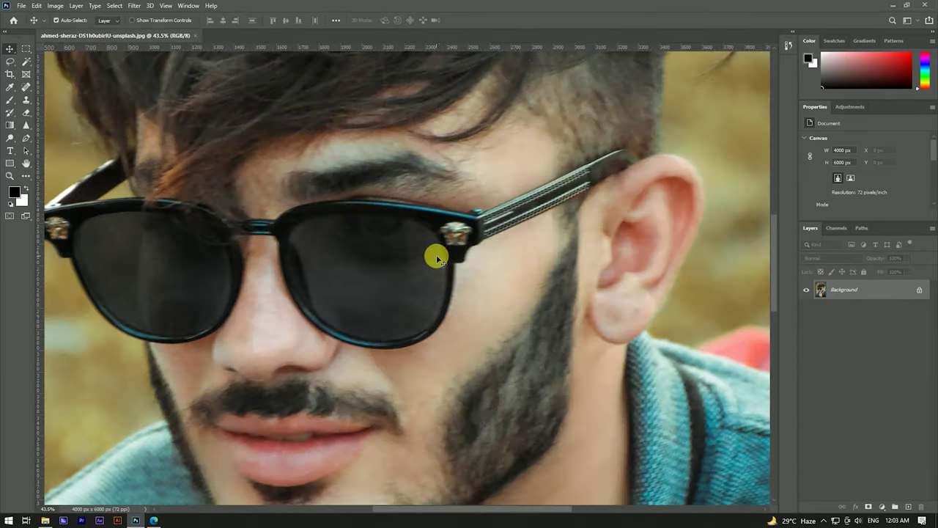
scroll(436, 256, "up", 1)
scroll(414, 192, "down", 2)
scroll(432, 191, "down", 1)
left_click(918, 289)
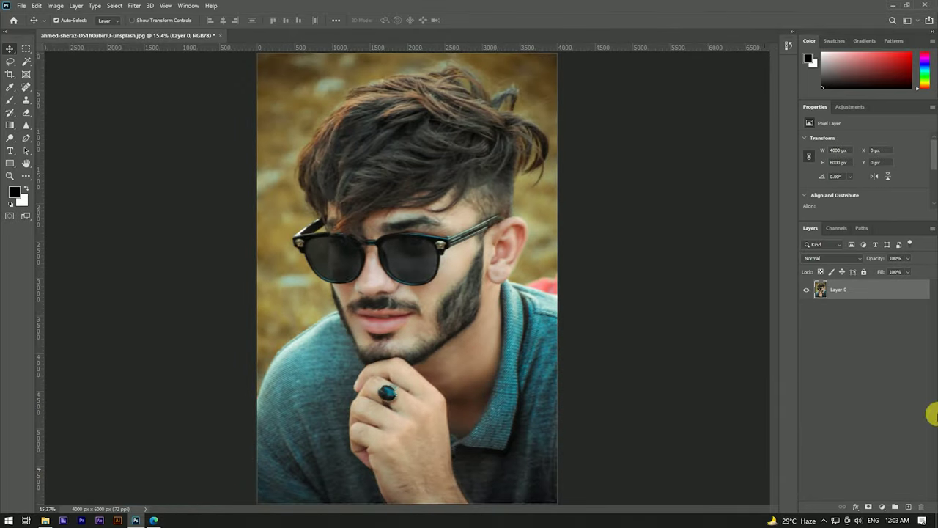
left_click_drag(901, 296, 908, 506)
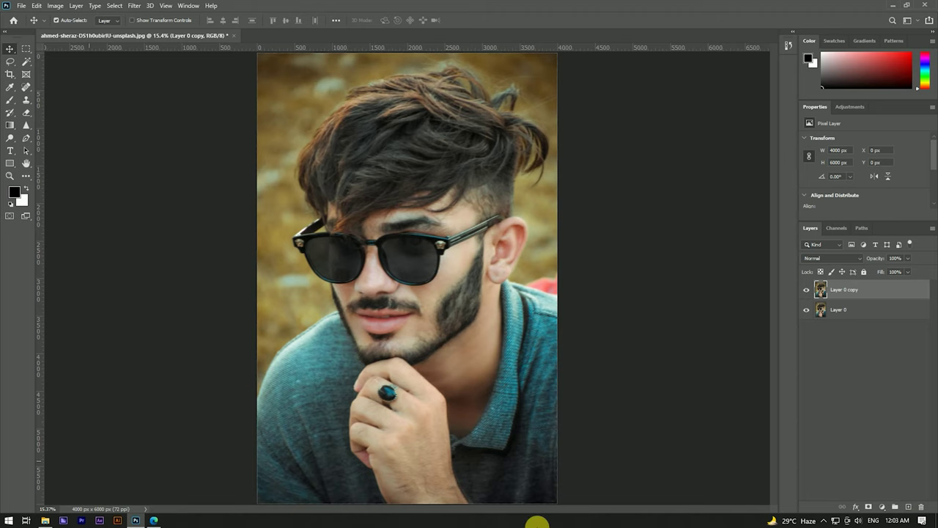
- Apply a Camera Raw grade of Contrast +26 and Temperature -8, then duplicate the graded layer
left_click(135, 6)
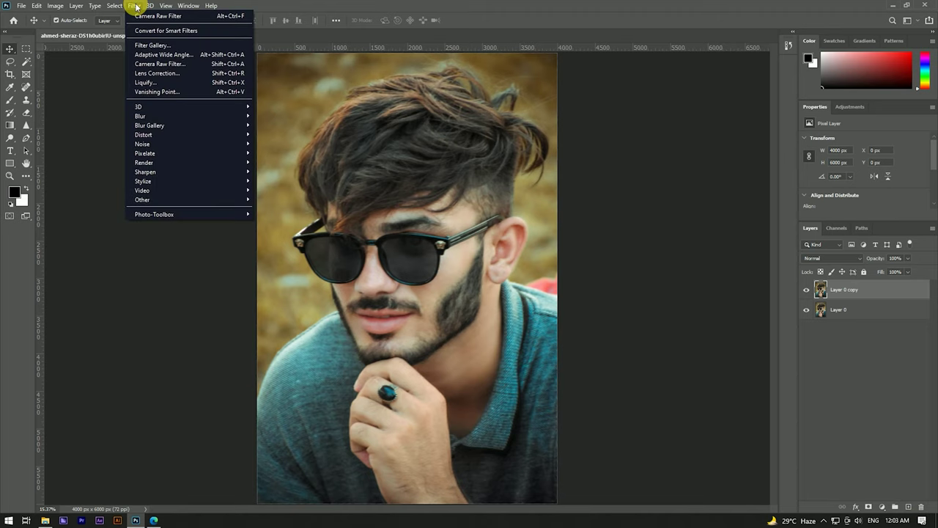
left_click(883, 293)
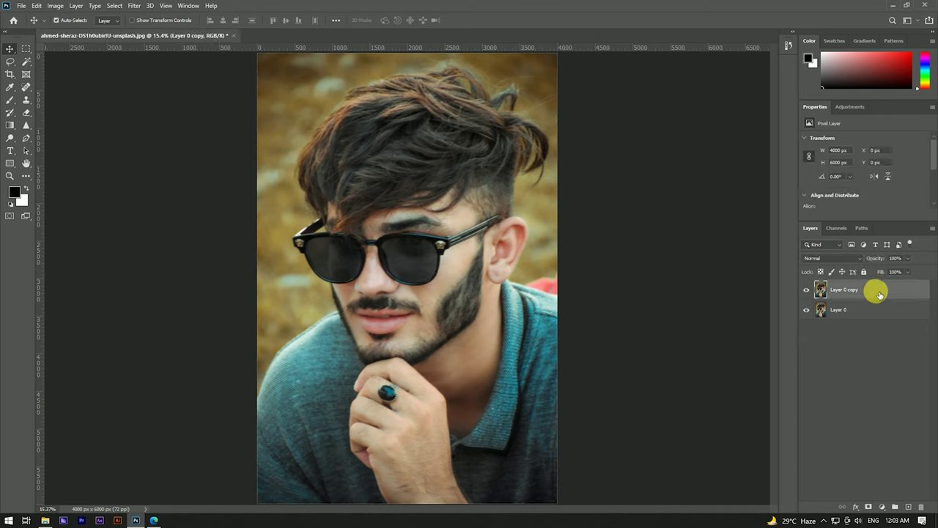
left_click(112, 5)
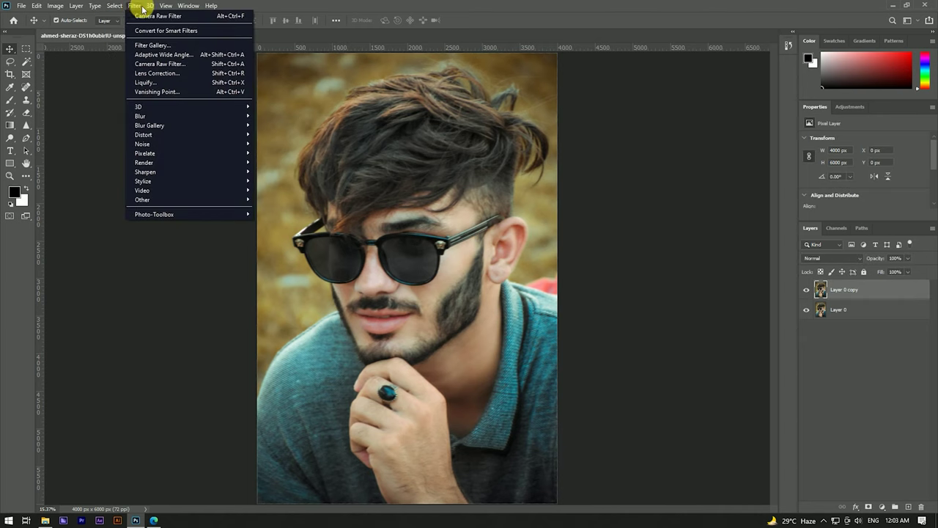
mouse_move(134, 6)
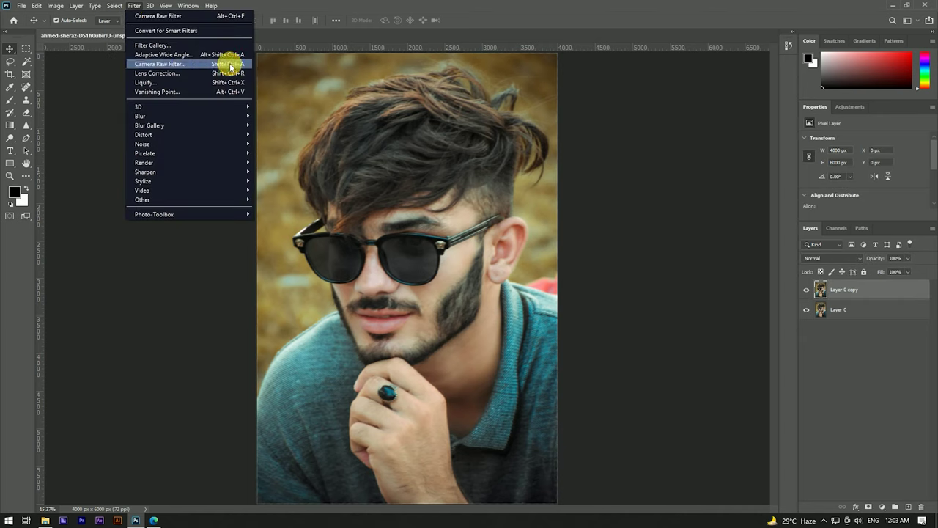
left_click(230, 65)
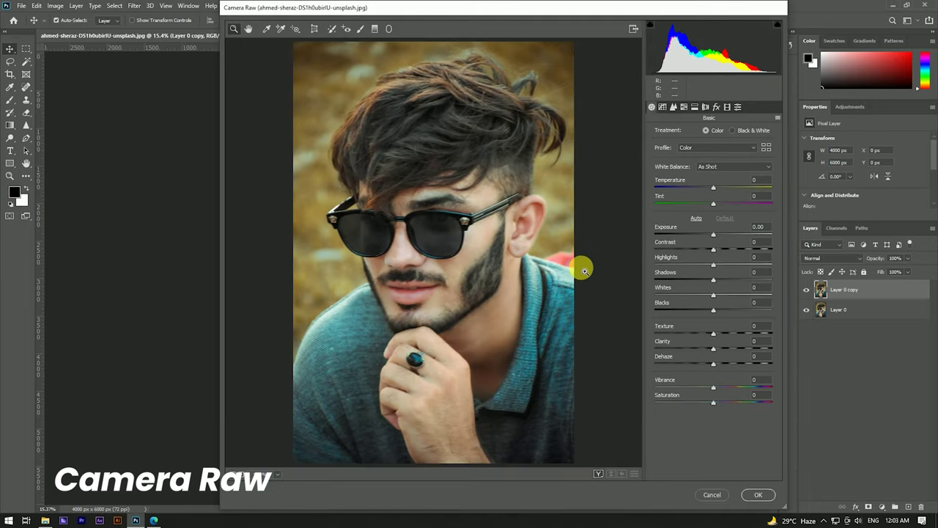
mouse_move(713, 252)
left_mouse_down()
mouse_move(736, 252)
mouse_move(727, 251)
left_mouse_up()
left_click_drag(712, 189, 707, 188)
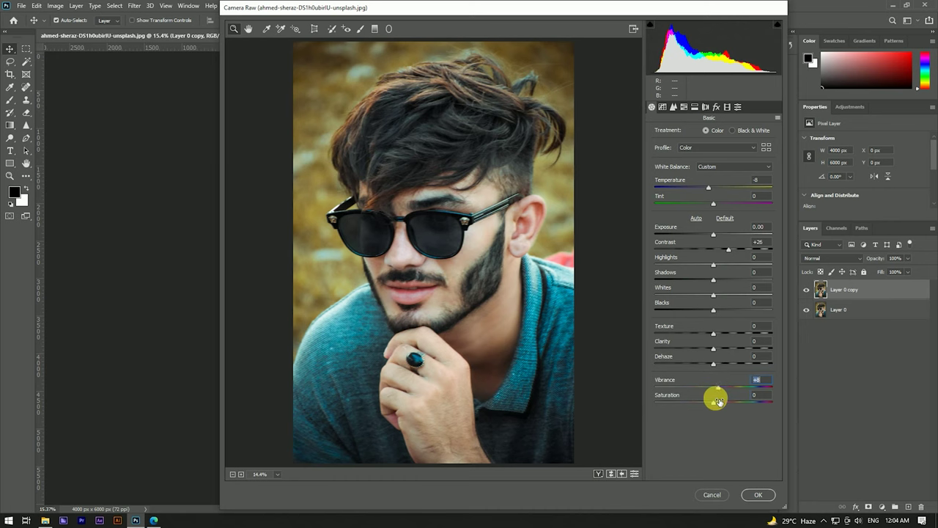
left_click(755, 494)
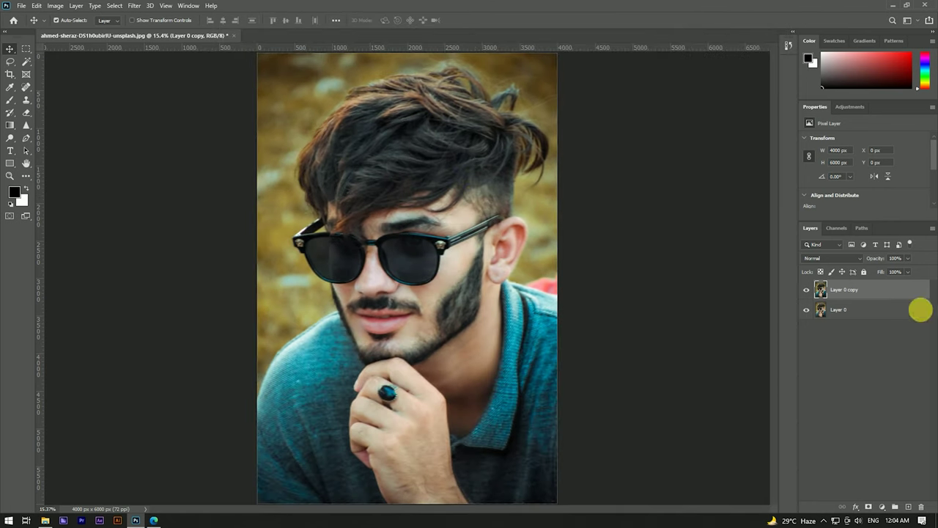
left_click_drag(916, 292, 912, 505)
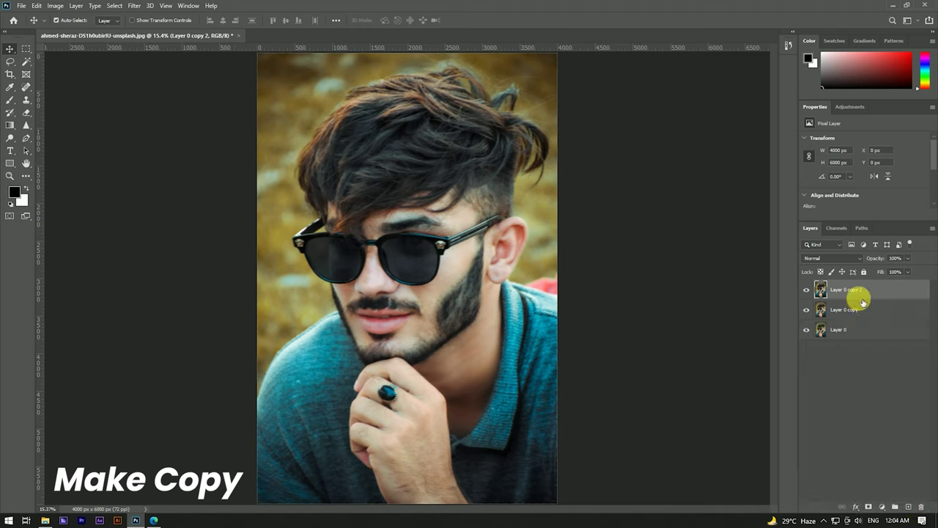
- Apply a small-radius High Pass filter to Layer 0 copy 2
left_click(134, 6)
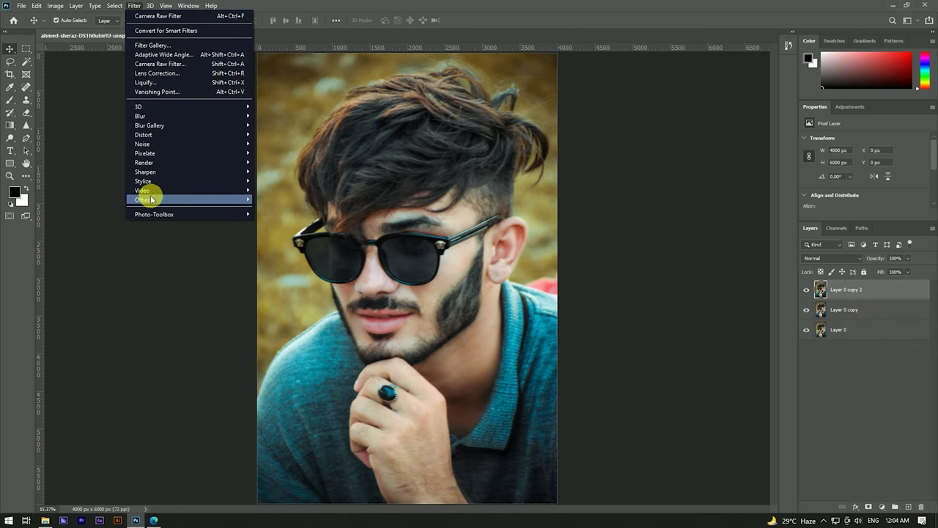
mouse_move(144, 200)
left_click(272, 210)
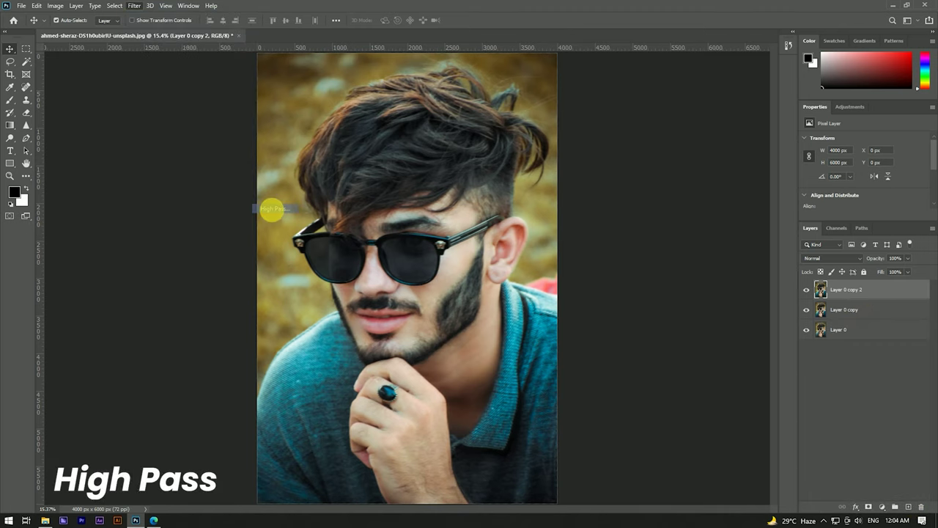
left_click_drag(428, 263, 421, 261)
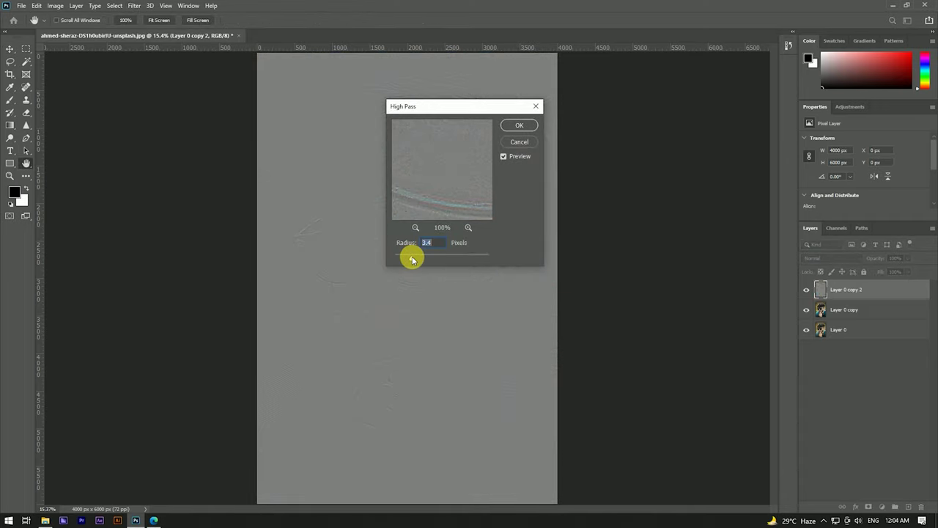
left_click(518, 126)
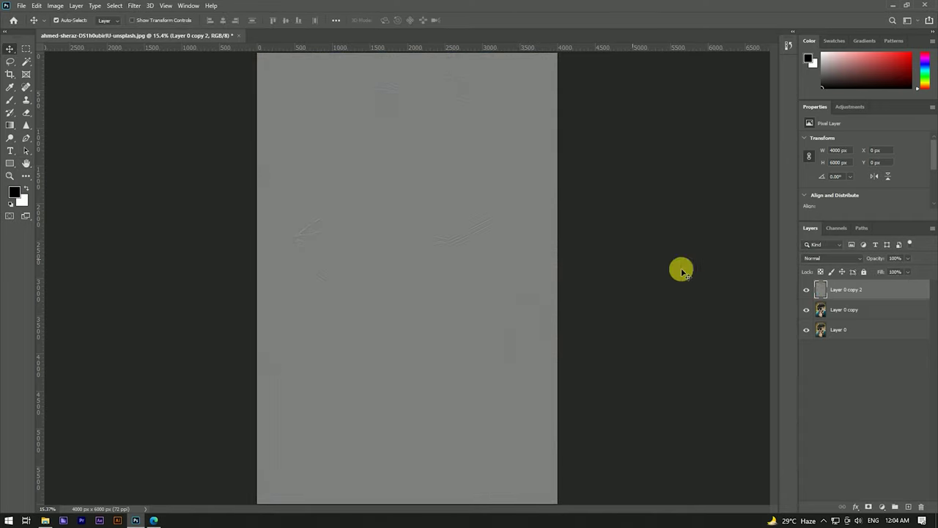
- Blend the high-pass layer in Overlay and stamp the visible layers into a new Layer 1
left_click(817, 258)
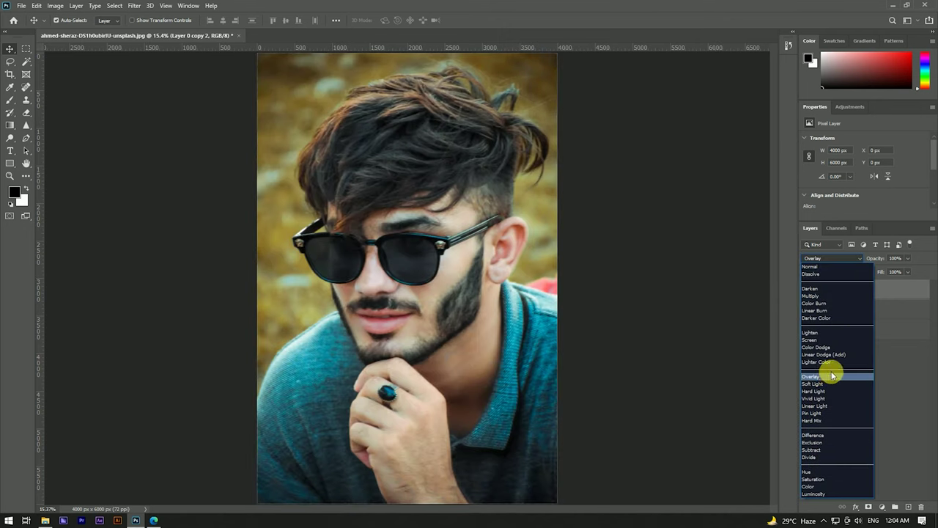
left_click(815, 376)
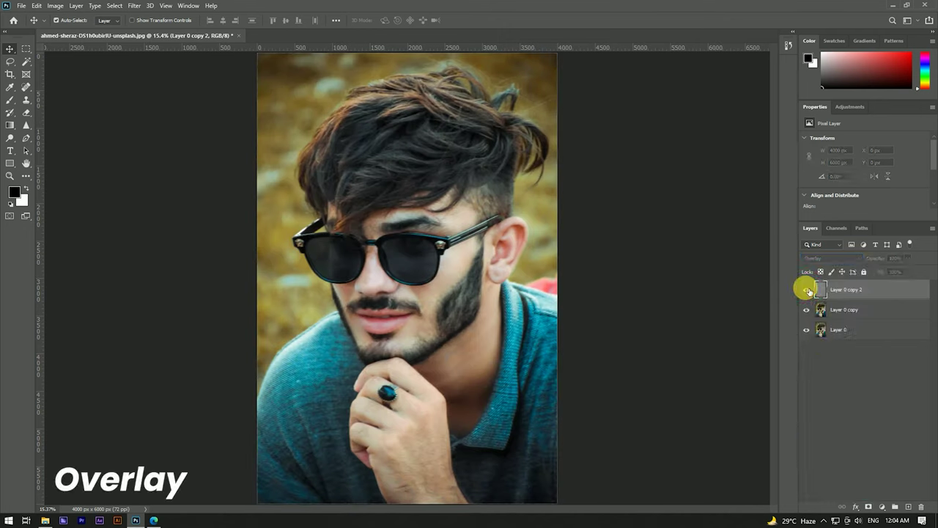
left_click(807, 290)
left_click(877, 309, "shift")
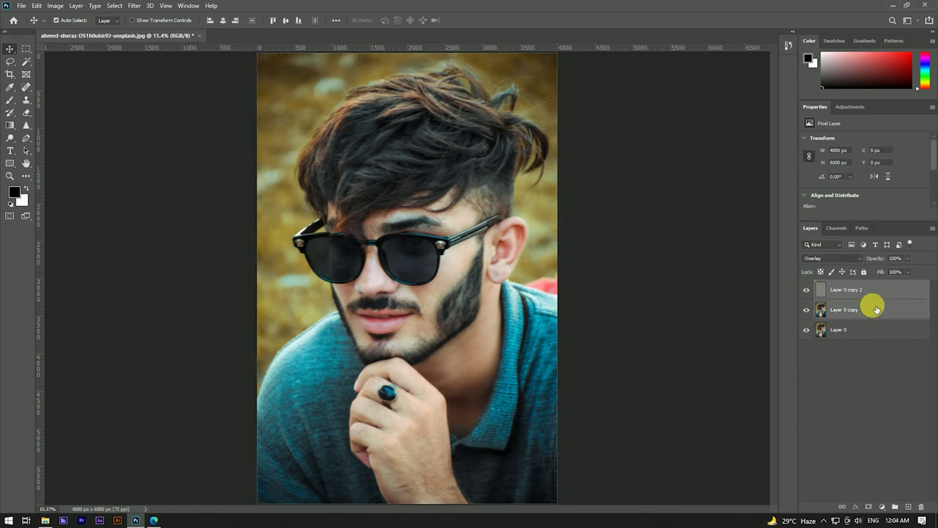
key("ctrl+shift+alt+e")
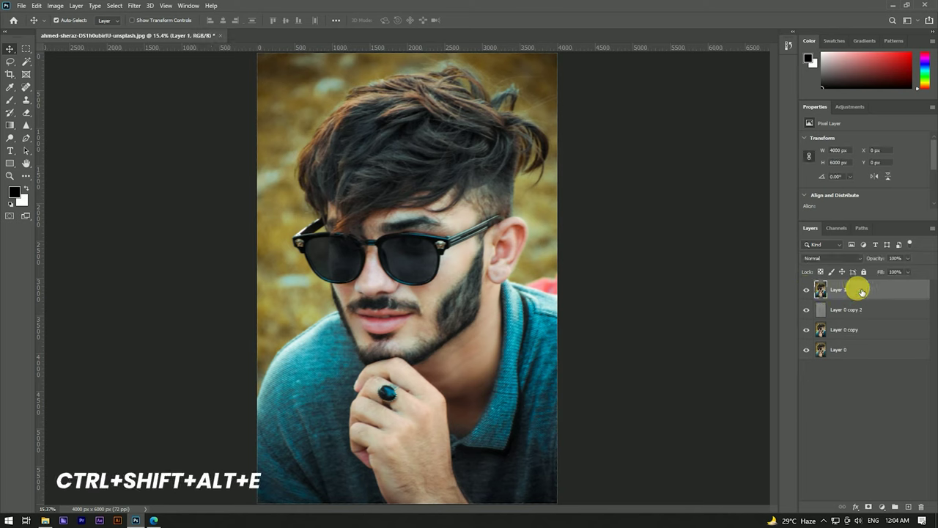
- Zoom around to inspect the stamped Layer 1 and bring up the Filter menu
scroll(419, 266, "up", 5)
scroll(430, 268, "down", 3)
scroll(396, 167, "up", 5)
scroll(481, 198, "down", 3)
scroll(444, 242, "down", 3)
scroll(433, 234, "down", 2)
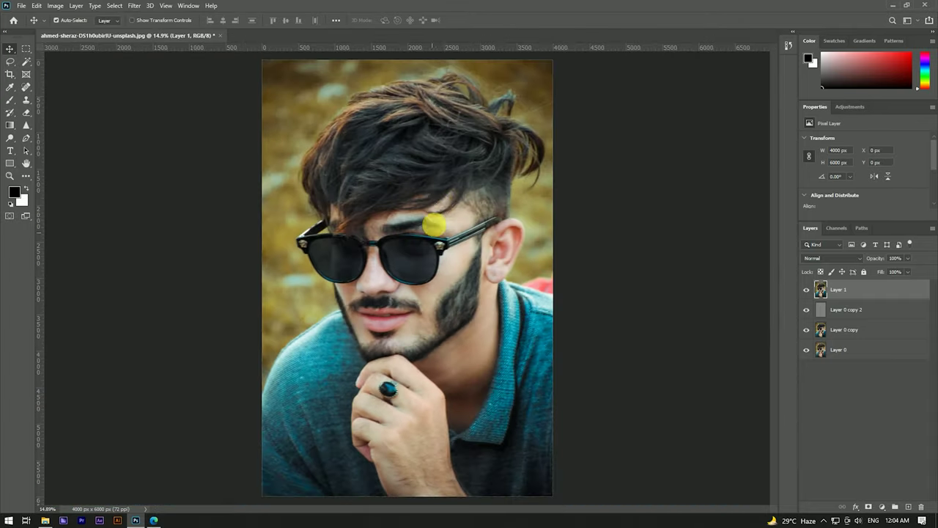
scroll(469, 315, "up", 3)
scroll(462, 257, "down", 3)
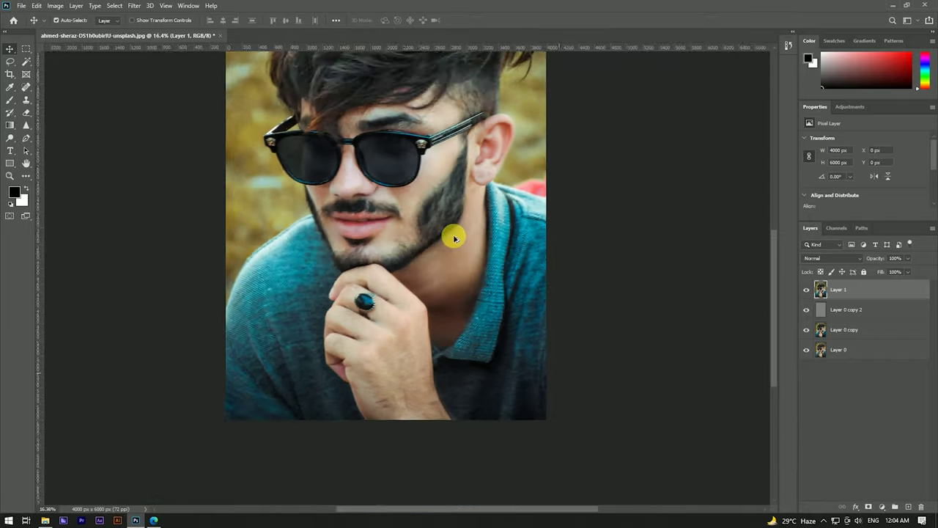
scroll(461, 264, "down", 2)
scroll(480, 307, "up", 2)
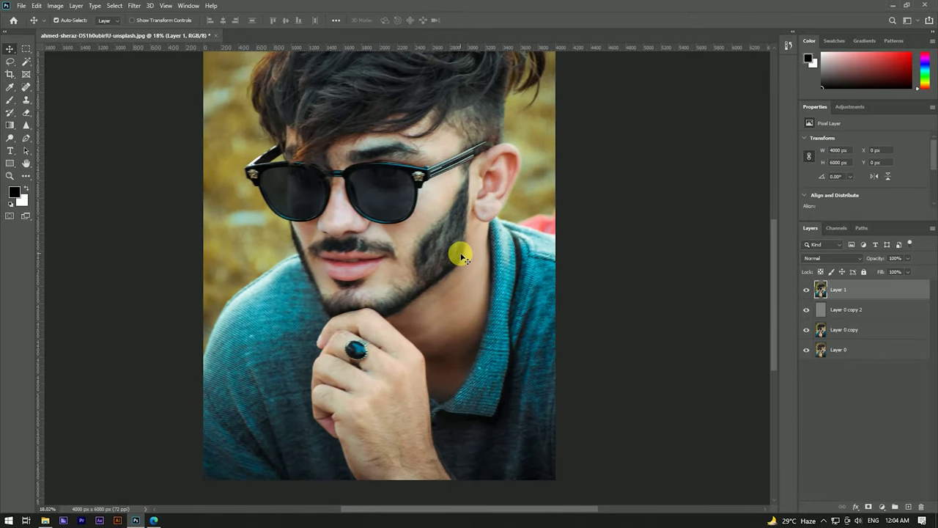
scroll(458, 246, "down", 1)
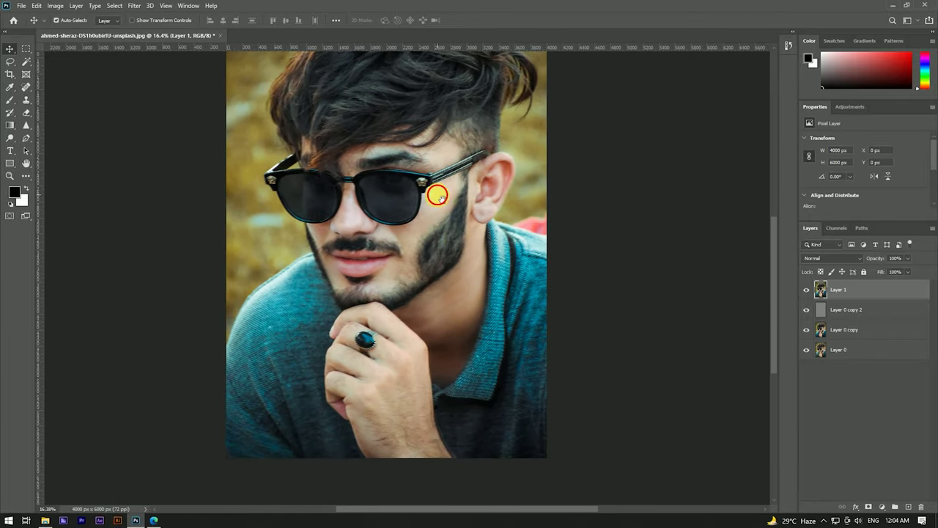
scroll(437, 195, "up", 1)
left_click(135, 8)
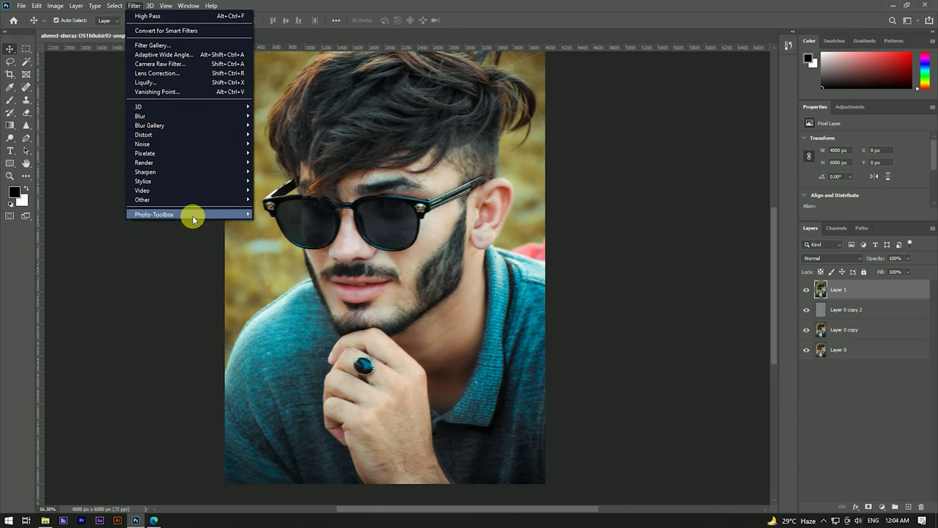
- In SkinFiner, apply the Smoothing-High preset with Fine smoothing at +47 and brighter skin tone
mouse_move(176, 214)
left_click(281, 215)
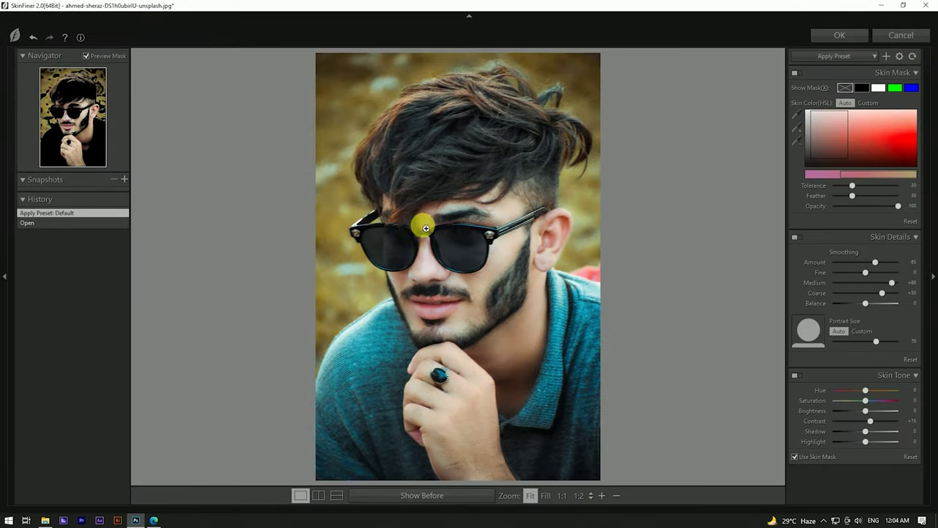
left_click(850, 56)
left_click(838, 93)
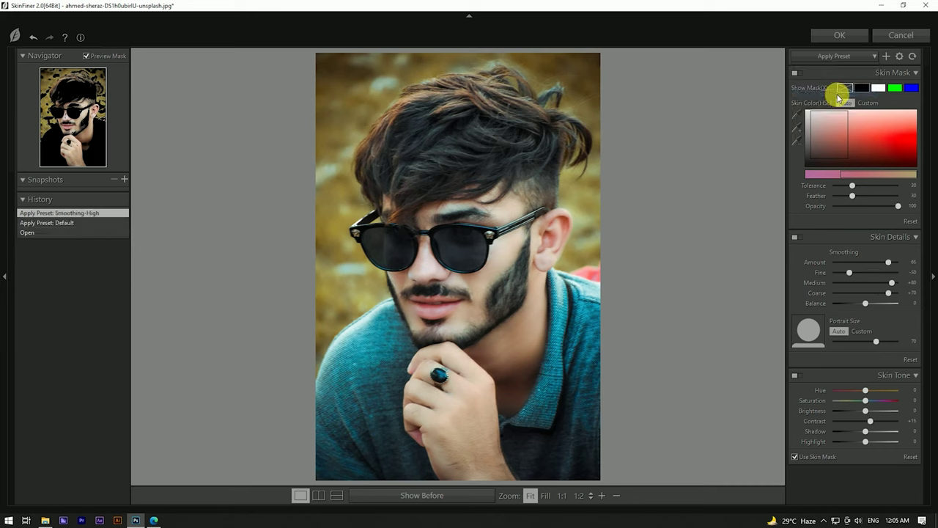
left_click(866, 273)
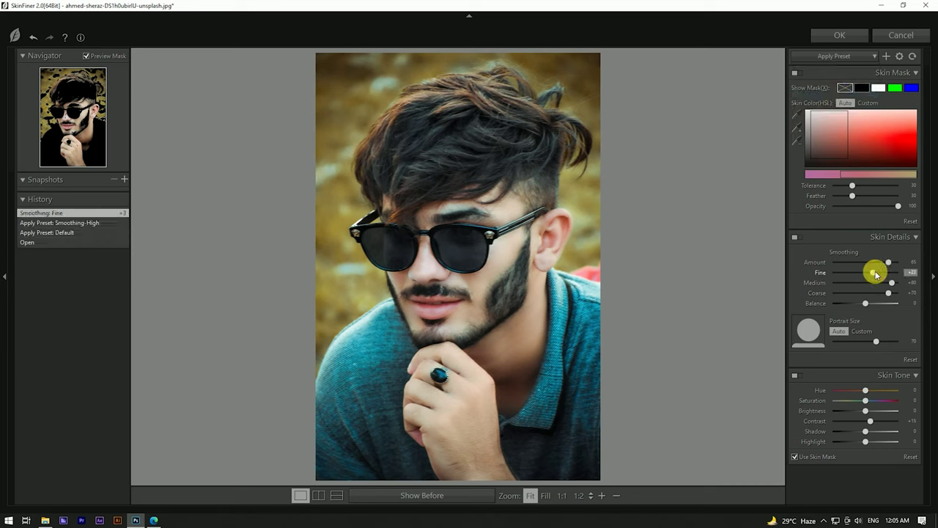
left_click(882, 274)
left_click_drag(887, 273, 891, 272)
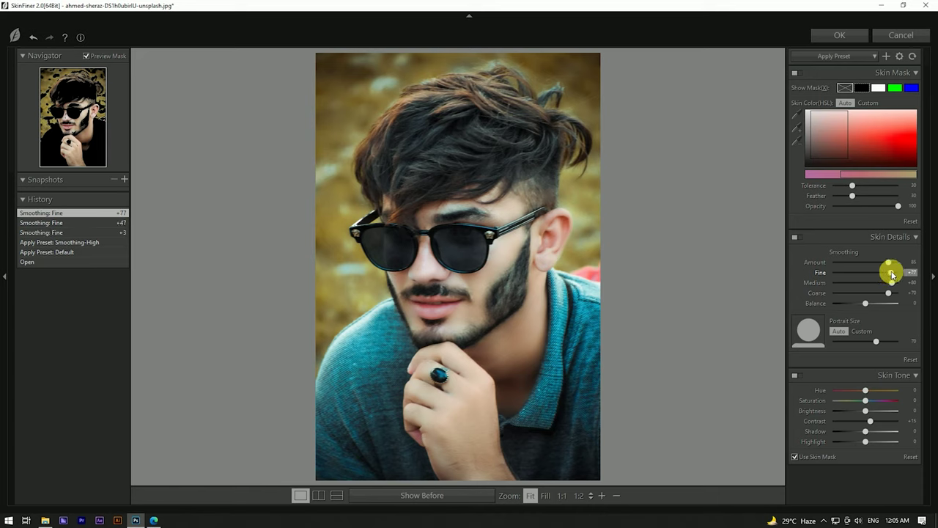
mouse_move(867, 411)
left_mouse_down()
mouse_move(877, 412)
mouse_move(866, 411)
left_mouse_up()
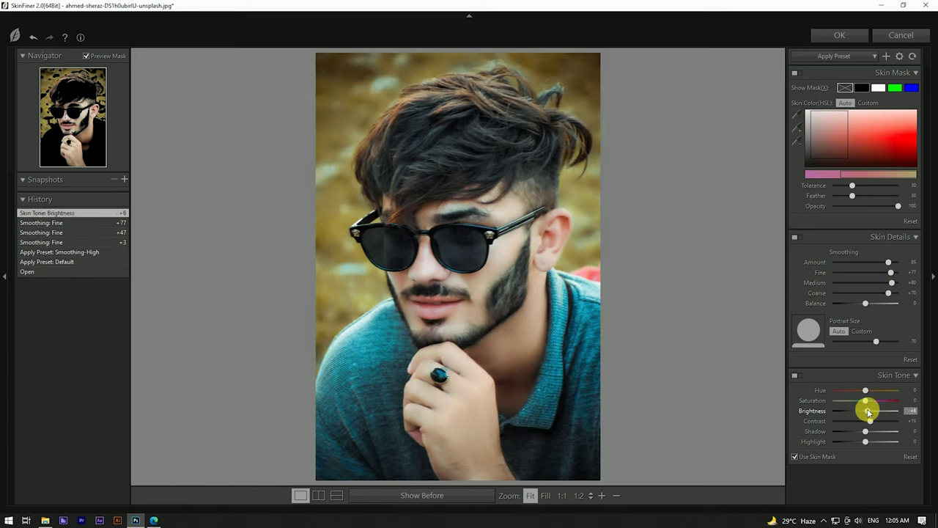
left_click(882, 273)
- Apply the Skin Tone-Contrast preset with skin mask feather 19 and accept the retouching
left_click(842, 56)
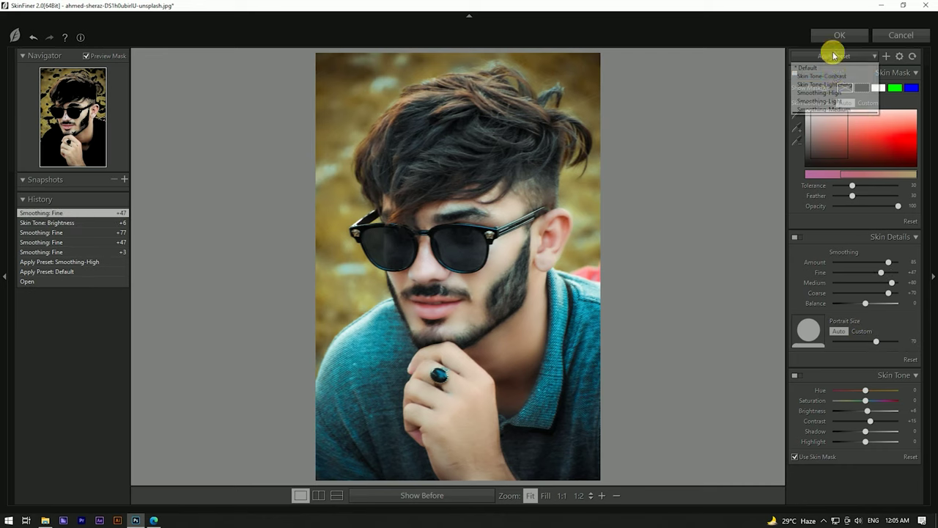
left_click(834, 76)
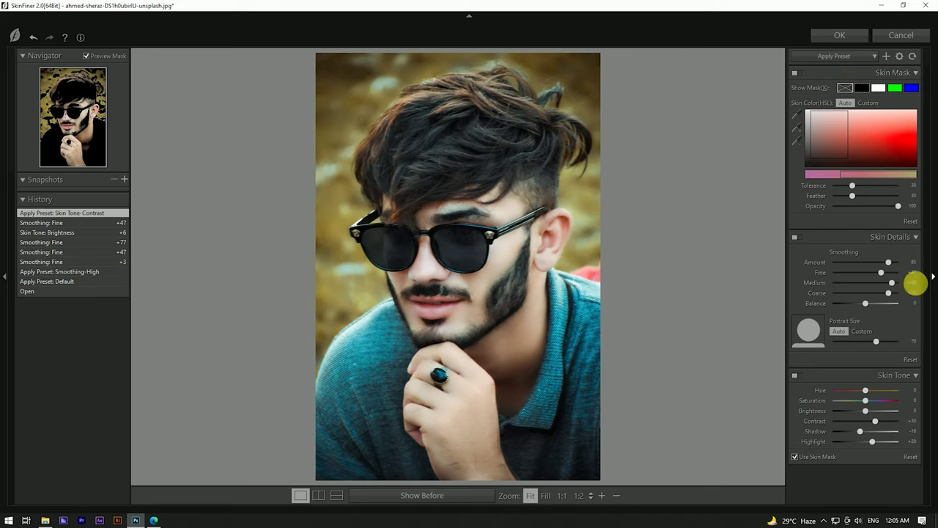
left_click(847, 197)
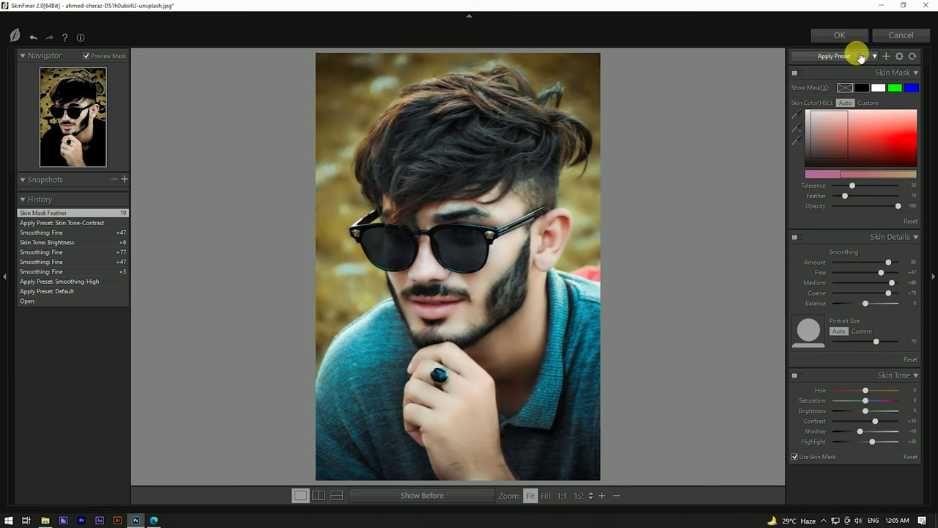
left_click(841, 35)
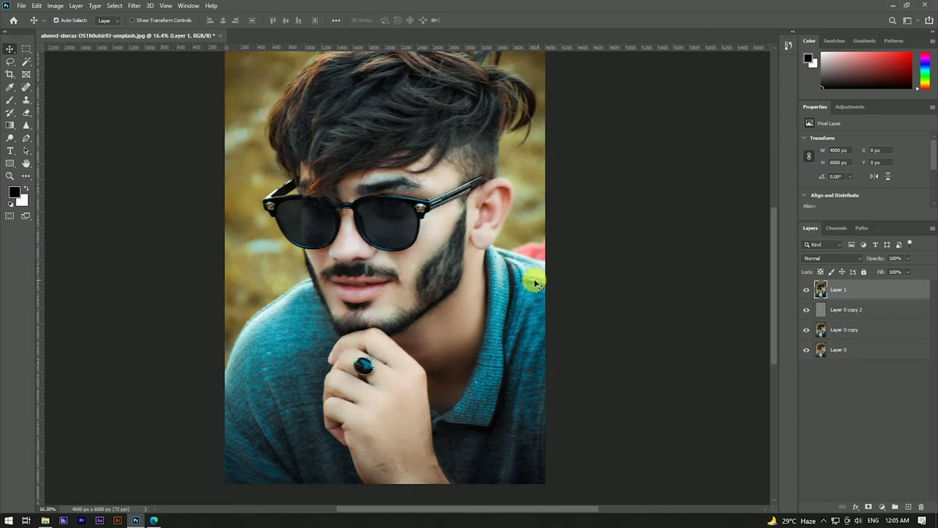
- Zoom in to check the smoothing, then duplicate Layer 1 as Layer 1 copy
scroll(415, 272, "down", 3)
scroll(425, 263, "up", 3)
scroll(435, 258, "up", 3)
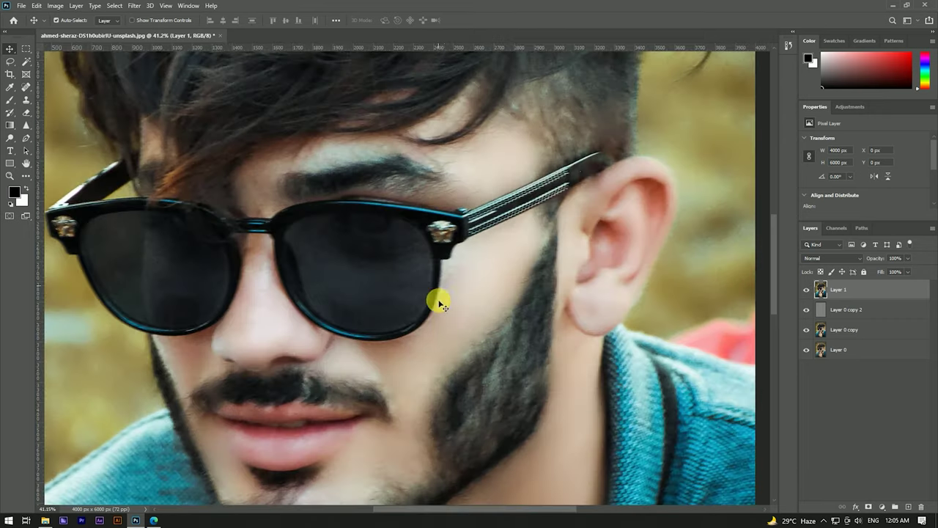
scroll(421, 235, "down", 2)
scroll(440, 272, "down", 2)
scroll(427, 249, "up", 2)
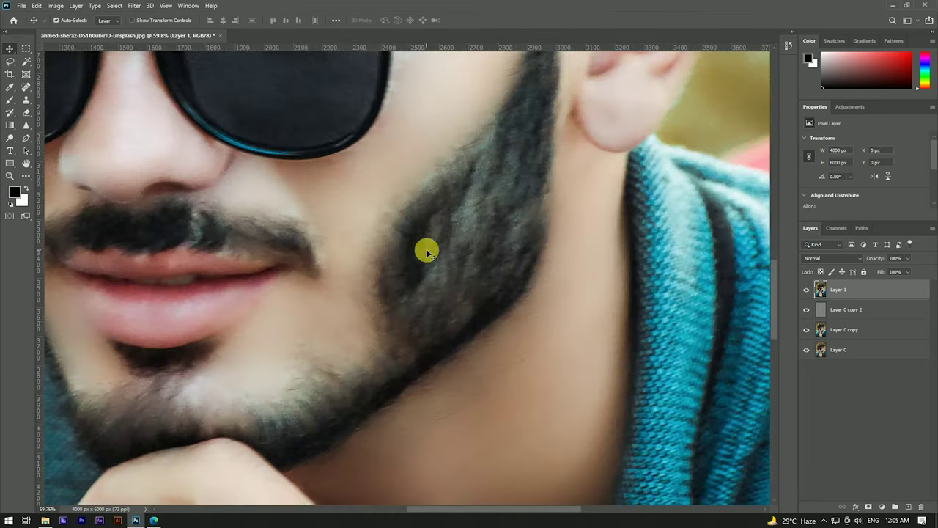
scroll(421, 227, "down", 3)
scroll(440, 239, "up", 2)
scroll(425, 242, "up", 1)
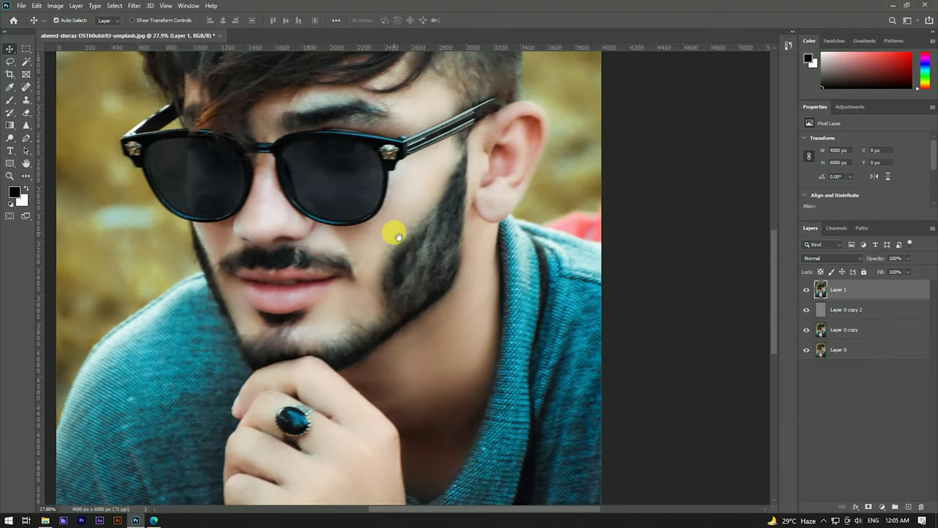
scroll(395, 236, "down", 1)
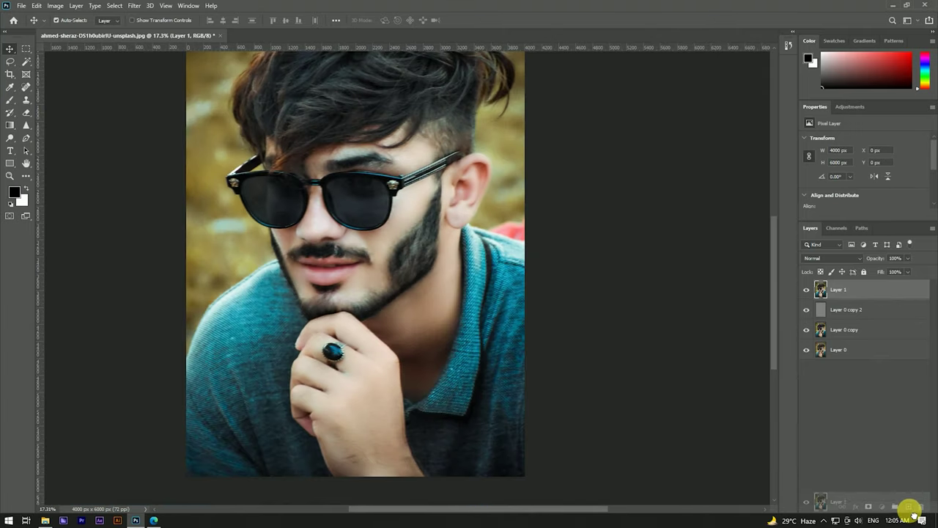
key("ctrl+shift+bracketleft")
key("ctrl+shift+bracketright")
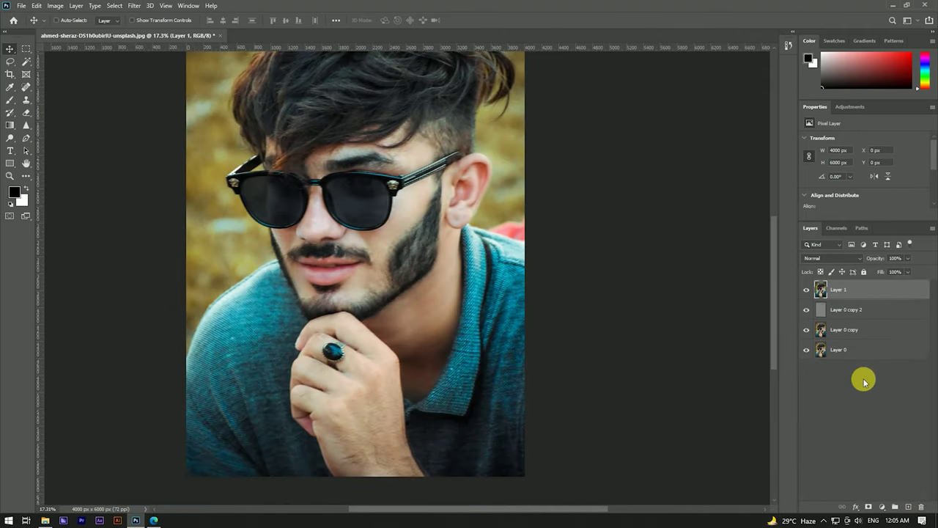
mouse_move(882, 290)
left_mouse_down()
mouse_move(912, 466)
mouse_move(908, 506)
left_mouse_up()
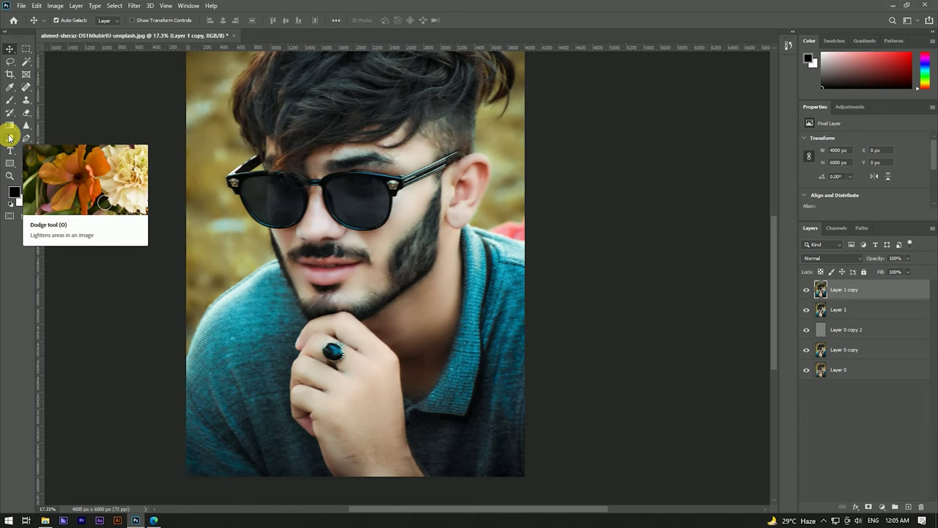
- With a roughly 273 px Burn brush, darken the beard along the jawline and the mustache
right_click(9, 137)
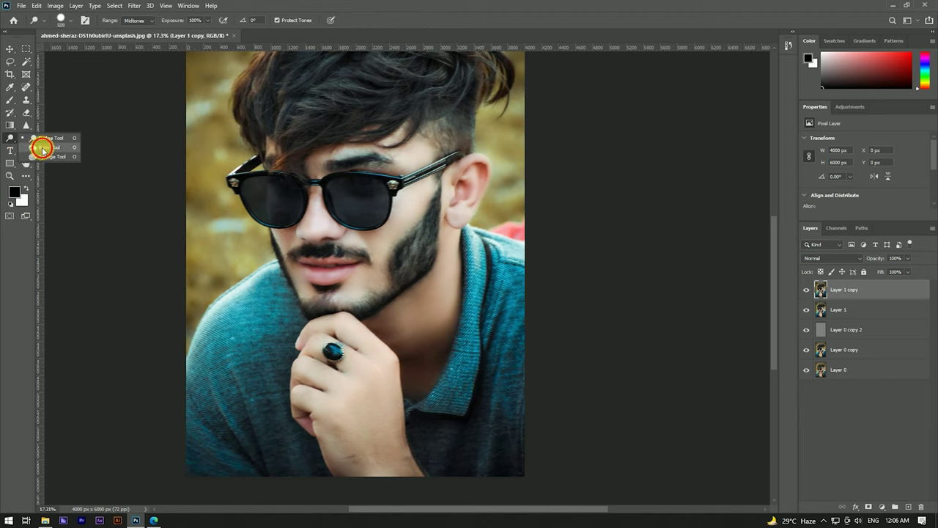
left_click(40, 139)
mouse_move(425, 269)
left_mouse_down()
mouse_move(430, 256)
mouse_move(409, 262)
left_mouse_up()
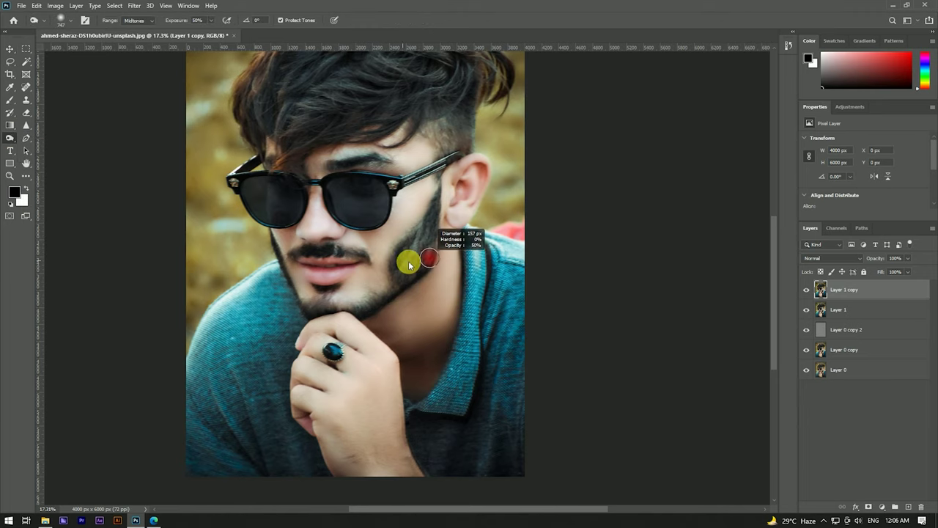
scroll(473, 237, "up", 4)
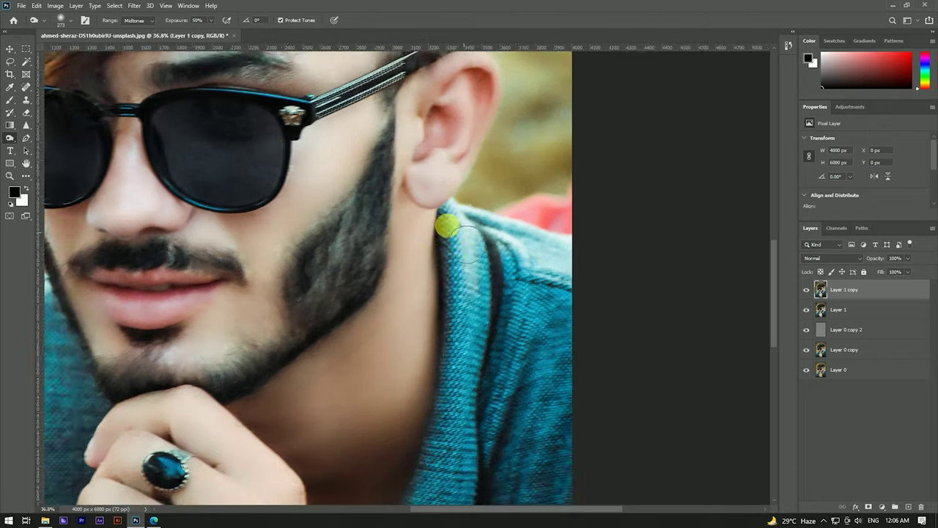
scroll(473, 236, "up", 1)
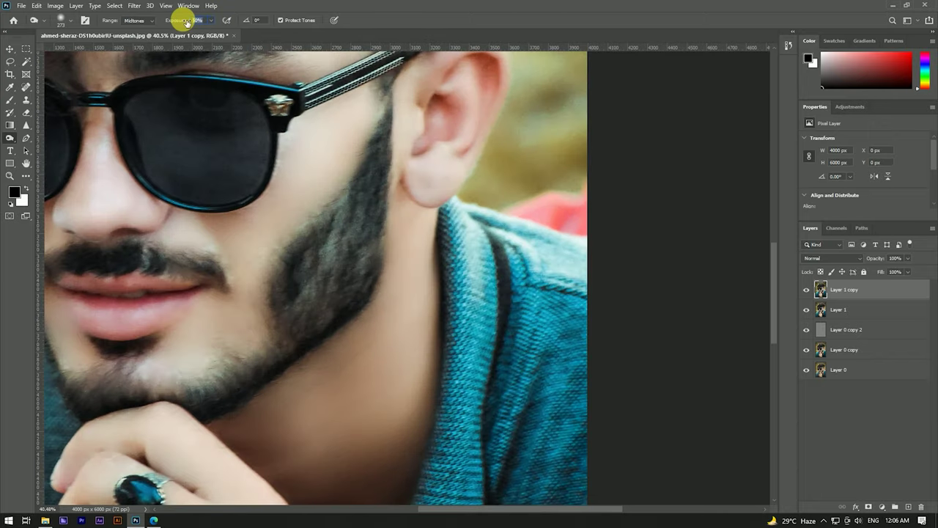
scroll(366, 194, "down", 2)
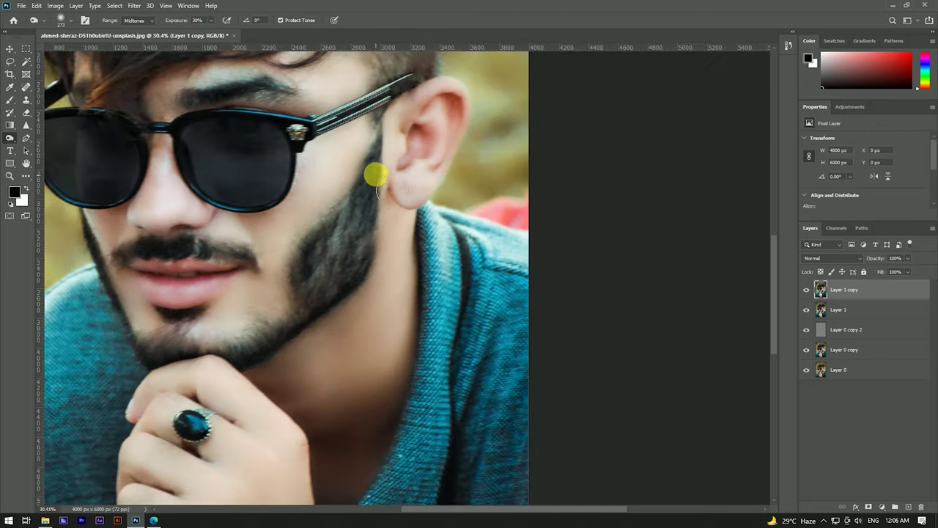
mouse_move(390, 179)
left_mouse_down()
mouse_move(375, 220)
mouse_move(325, 274)
mouse_move(359, 289)
mouse_move(336, 282)
mouse_move(261, 359)
mouse_move(182, 357)
left_mouse_up()
mouse_move(94, 270)
left_mouse_down()
mouse_move(151, 272)
mouse_move(120, 257)
mouse_move(236, 227)
left_mouse_up()
- Burn both sunglass lenses to darken them more evenly
scroll(236, 228, "up", 5)
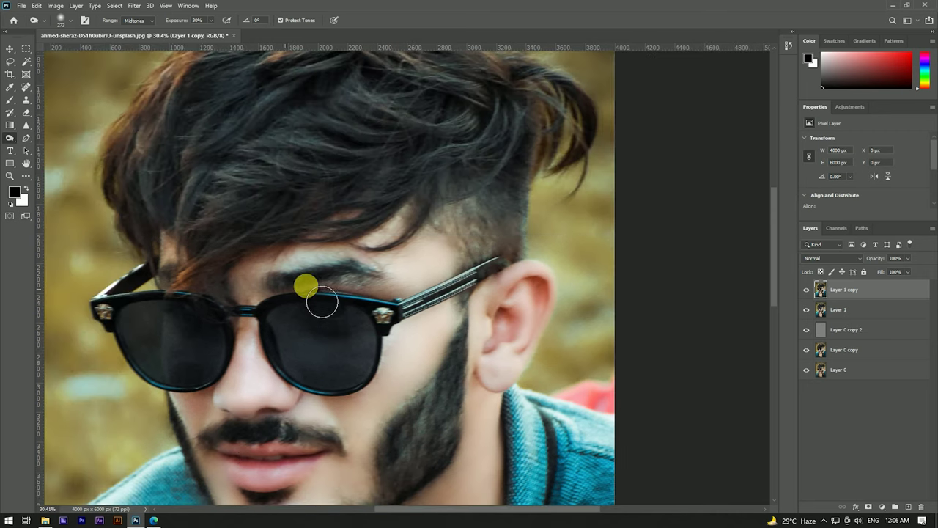
scroll(379, 245, "up", 1)
scroll(205, 293, "down", 3)
scroll(224, 251, "down", 1)
scroll(409, 364, "up", 1)
scroll(409, 364, "up", 3)
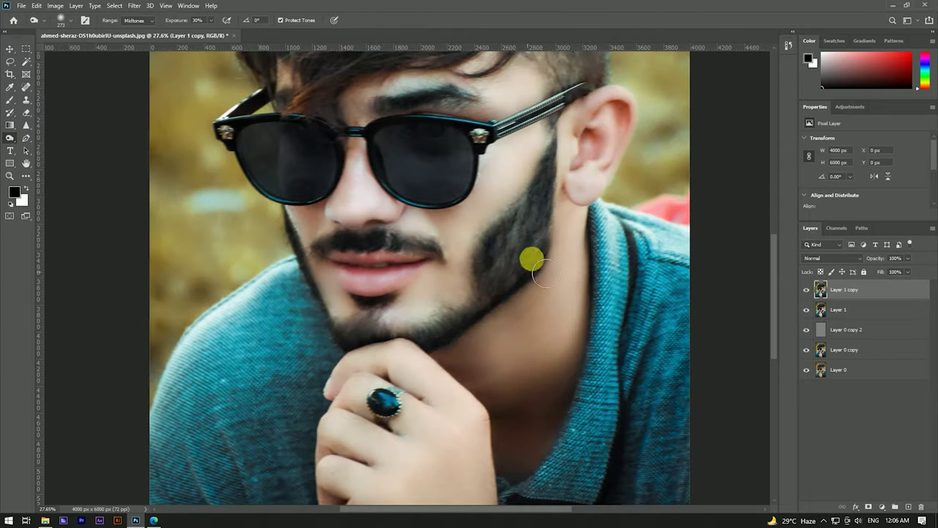
scroll(519, 280, "up", 3)
scroll(519, 280, "right", 2)
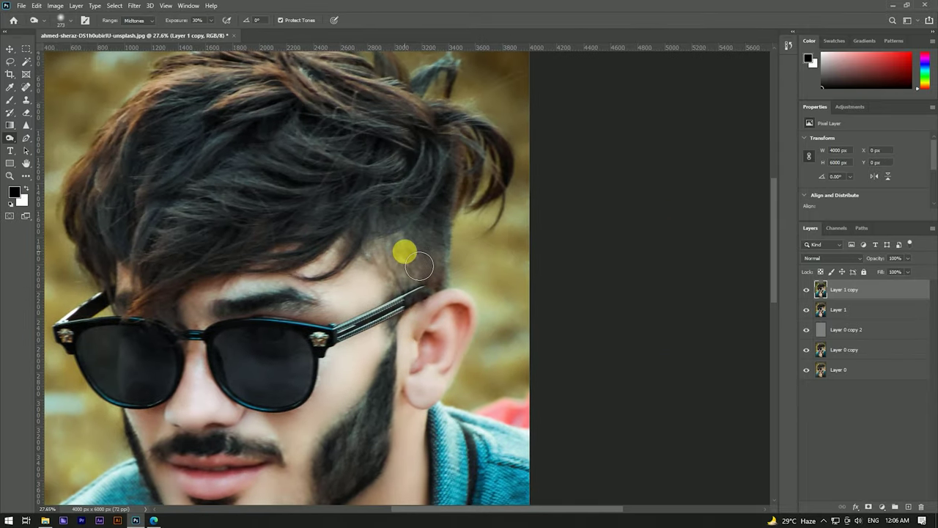
scroll(348, 319, "left", 1)
scroll(349, 319, "down", 1)
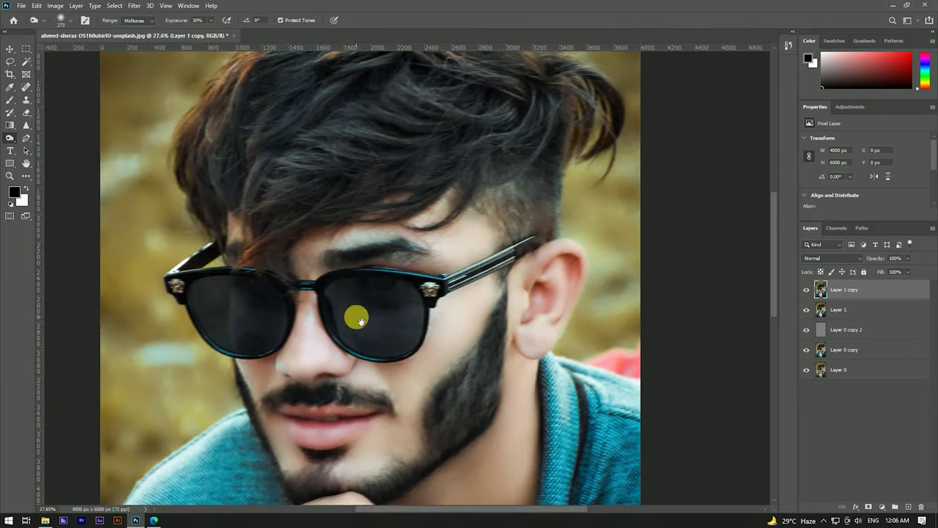
left_click_drag(209, 323, 362, 332)
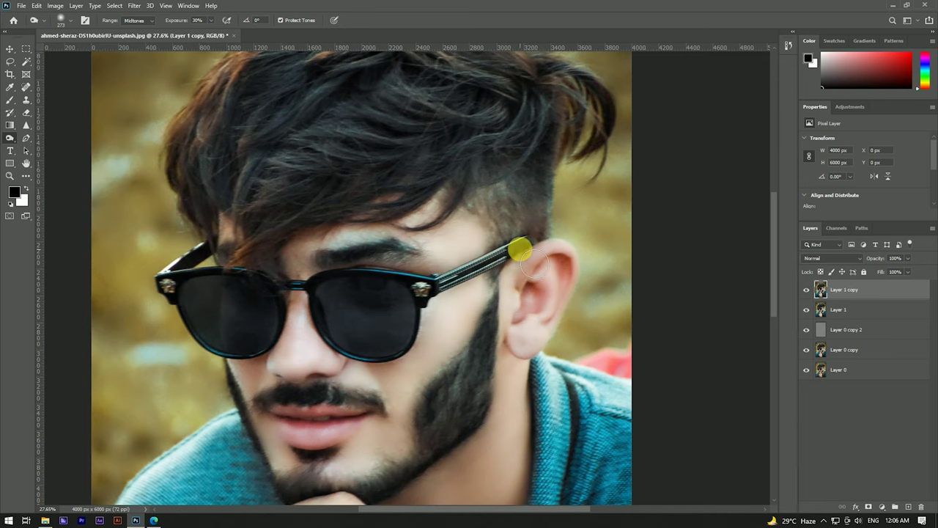
scroll(496, 216, "down", 3)
scroll(417, 384, "up", 2)
scroll(268, 450, "up", 1)
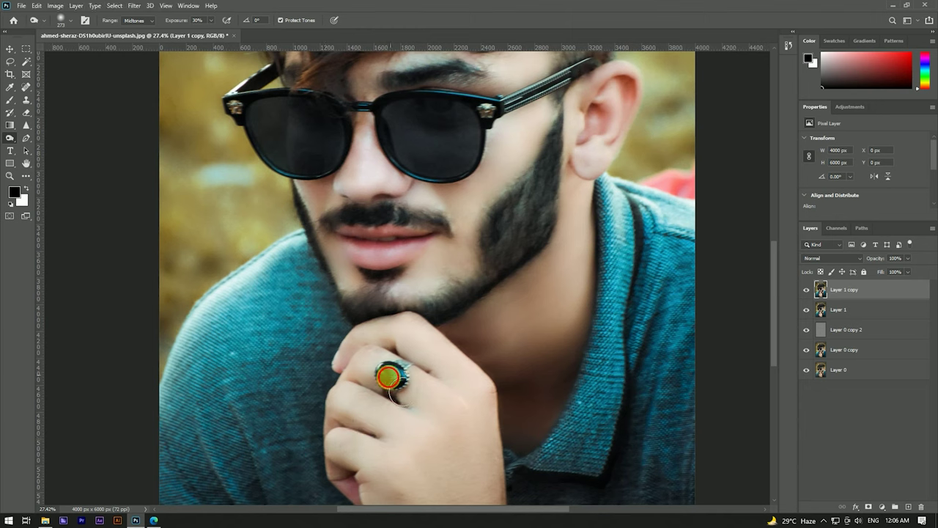
scroll(397, 383, "down", 3)
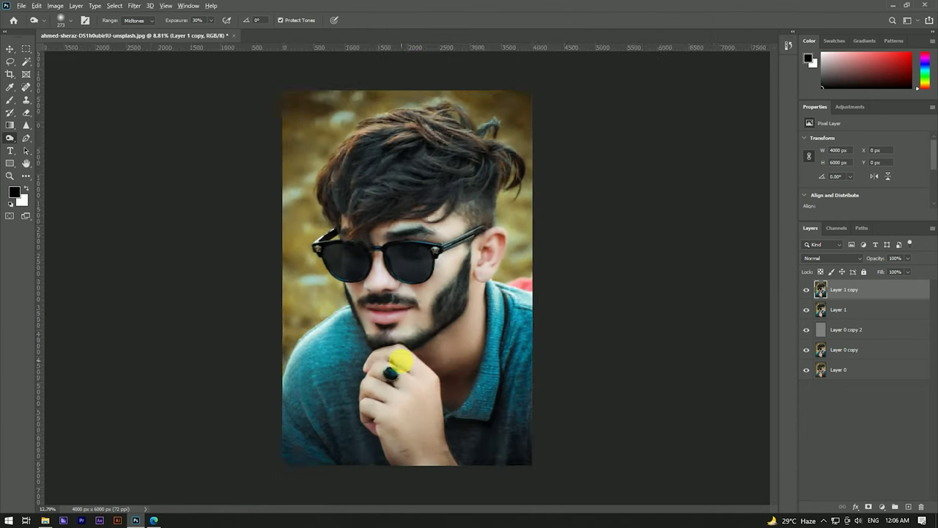
scroll(397, 360, "up", 1)
right_click(11, 139)
- Dodge the face and hair with a roughly 4964 px brush at 100% exposure
left_click(51, 146)
left_click_drag(347, 210, 544, 189)
left_click_drag(446, 249, 457, 476)
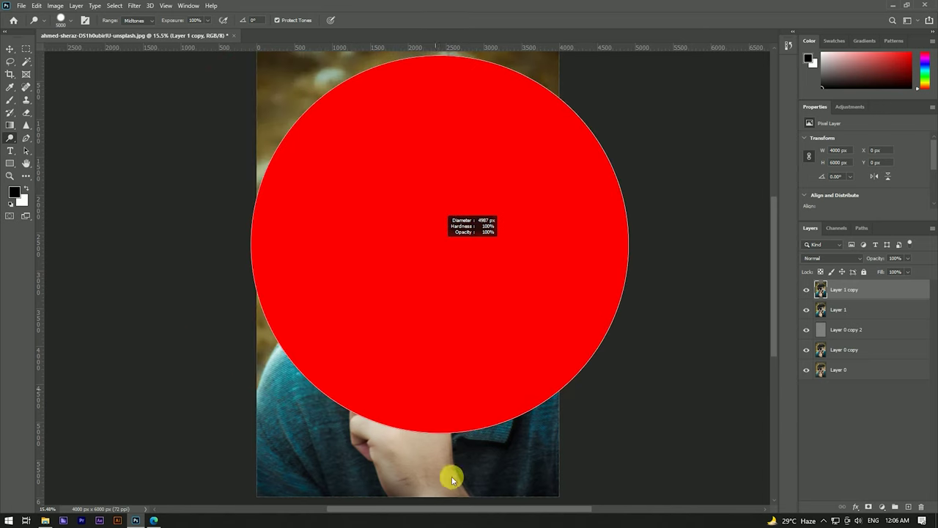
scroll(368, 213, "down", 3)
scroll(399, 267, "up", 1)
left_click_drag(399, 267, 384, 189)
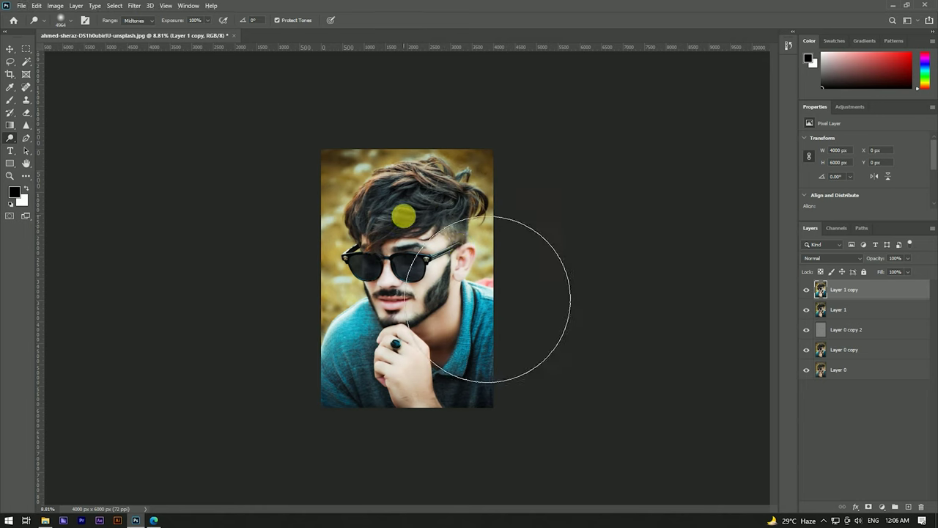
scroll(425, 260, "up", 5)
scroll(451, 239, "down", 3)
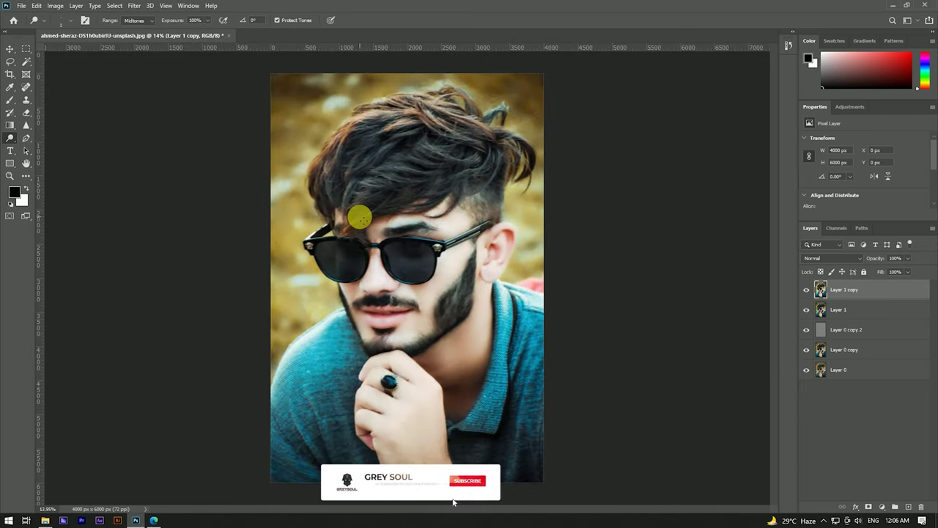
key("v")
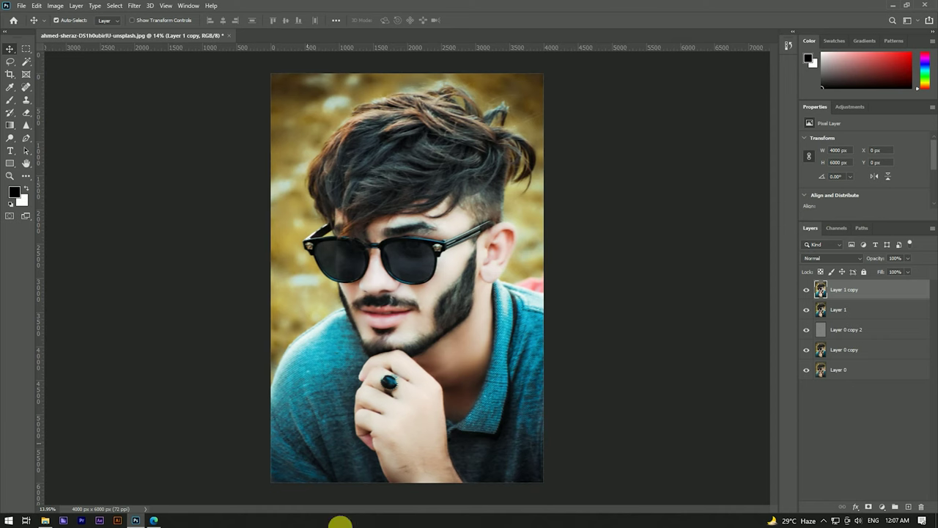
- Convert Layer 1 copy to a smart object and group Layer 1 through Layer 0 copy into Group 1
scroll(300, 246, "down", 2)
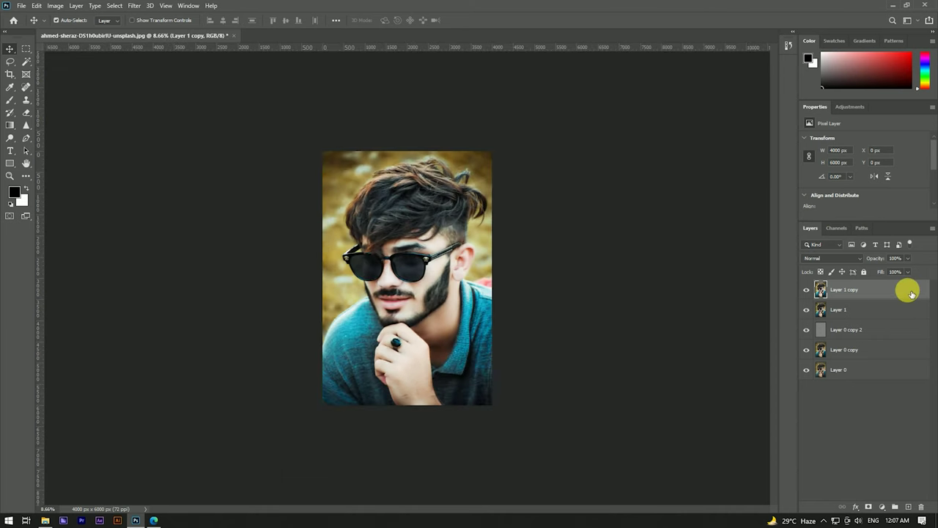
right_click(911, 294)
left_click(818, 236)
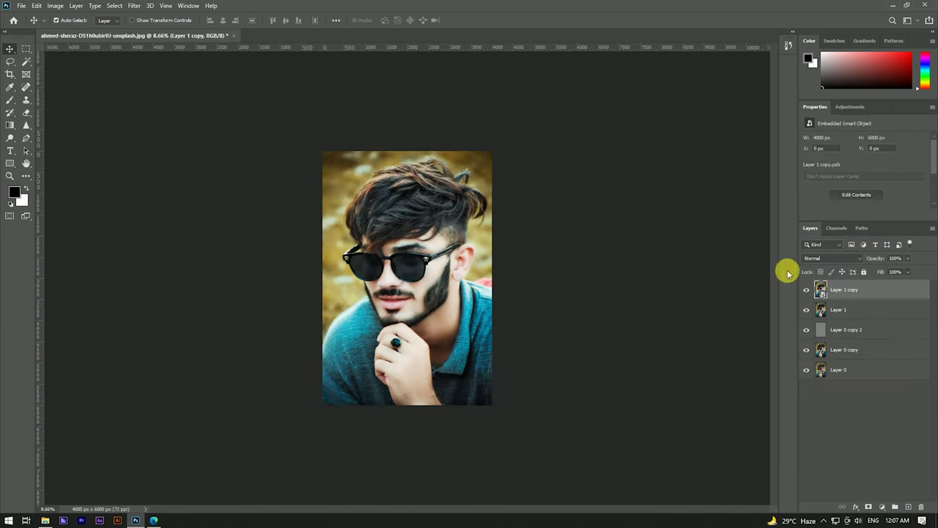
left_click(844, 310)
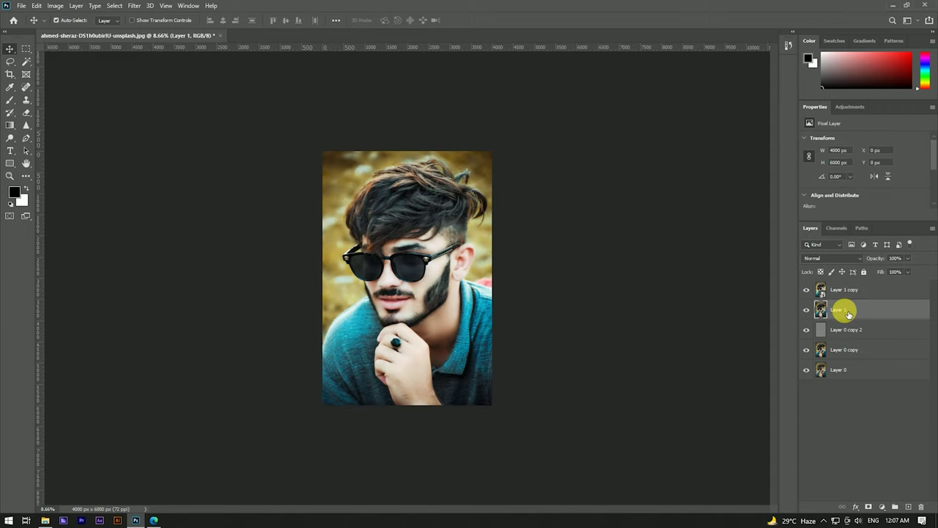
left_click(854, 353, "shift")
key("ctrl+g")
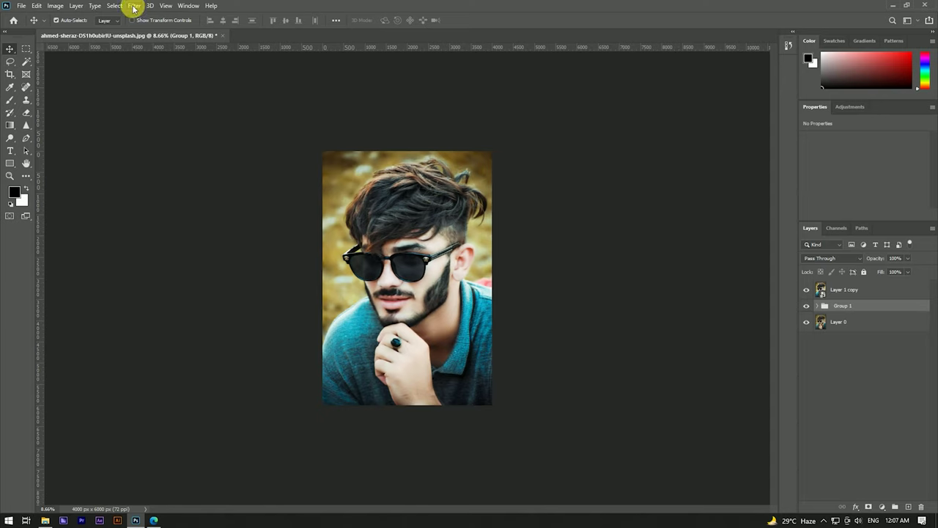
- Open Camera Raw on Layer 1 copy with Temperature -11, Contrast +22 and a -31 vignette
left_click(863, 293)
left_click(133, 5)
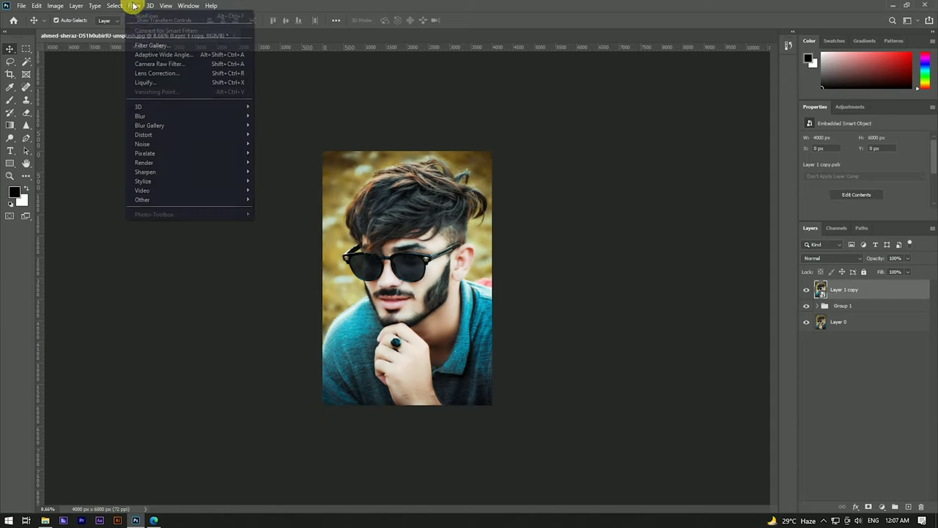
left_click(203, 67)
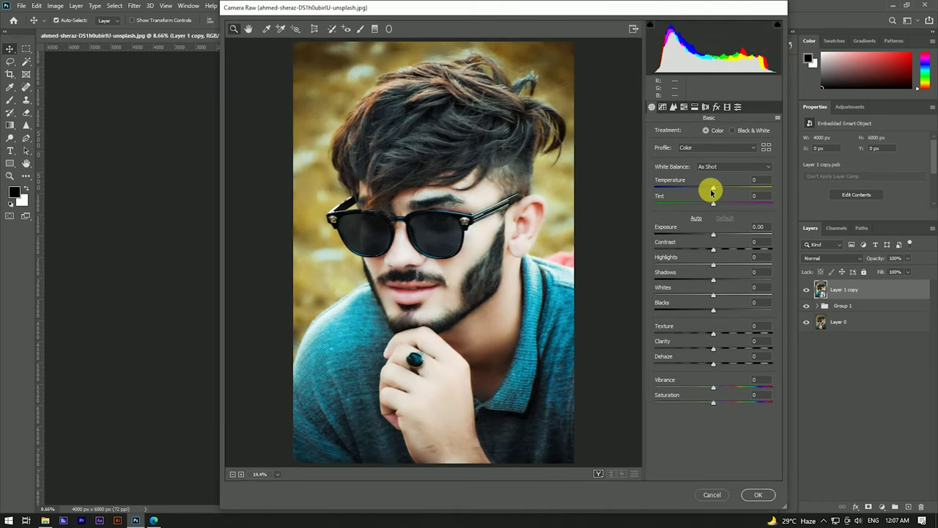
left_click_drag(713, 190, 707, 190)
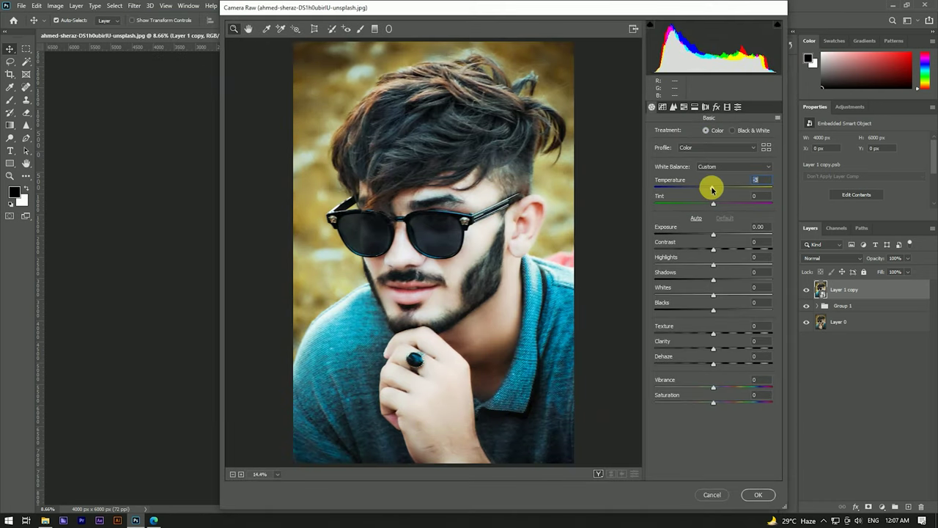
left_click_drag(714, 247, 727, 248)
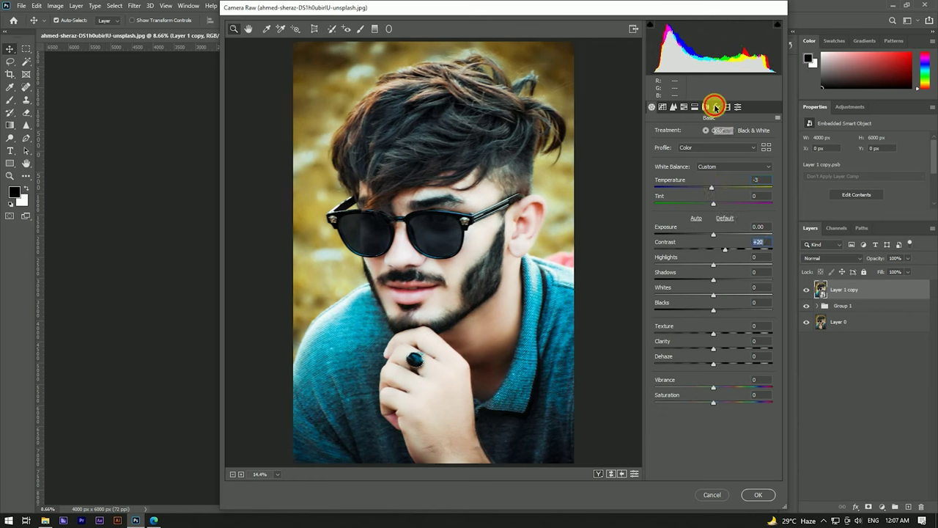
left_click(716, 107)
left_click_drag(712, 227, 699, 227)
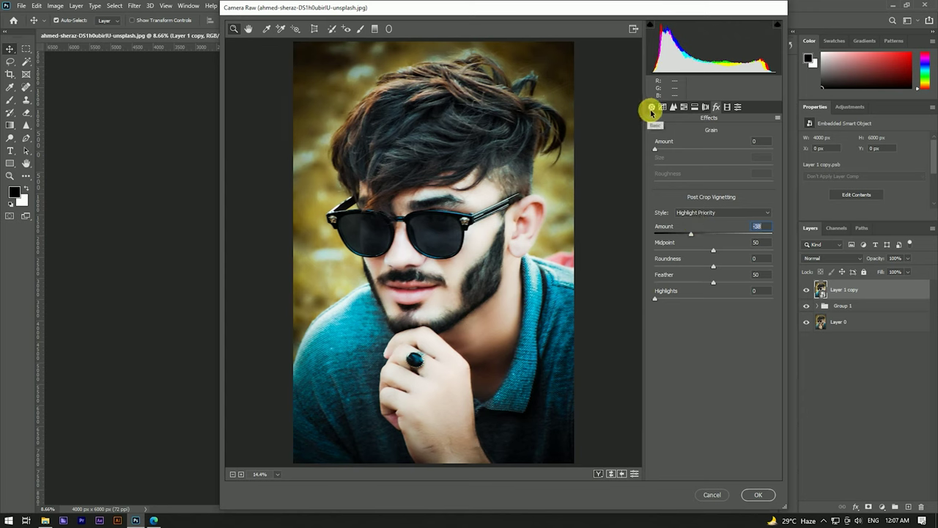
- Refine to Contrast +8, Temperature -12, vignette -41, shift the Blue Primary hue, and apply
left_click(651, 107)
left_click_drag(726, 251, 720, 251)
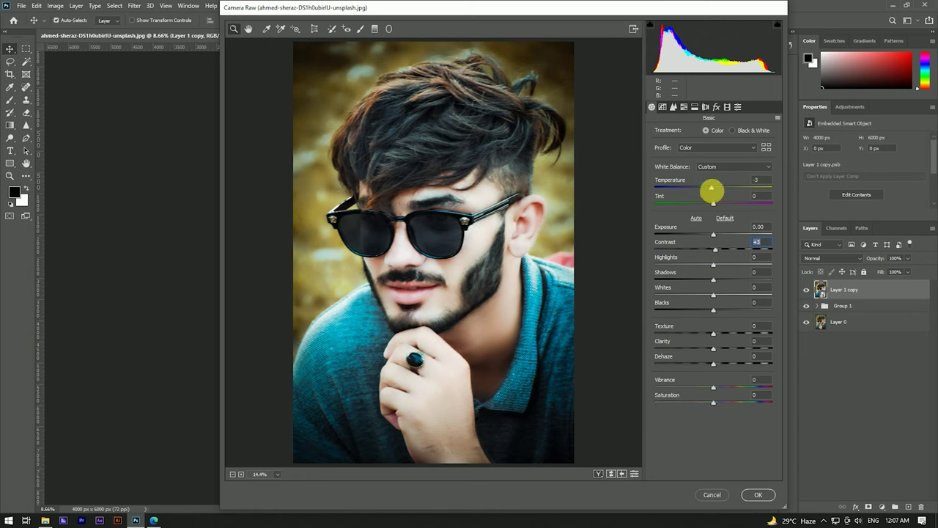
mouse_move(702, 190)
left_mouse_down()
mouse_move(693, 187)
mouse_move(706, 190)
left_mouse_up()
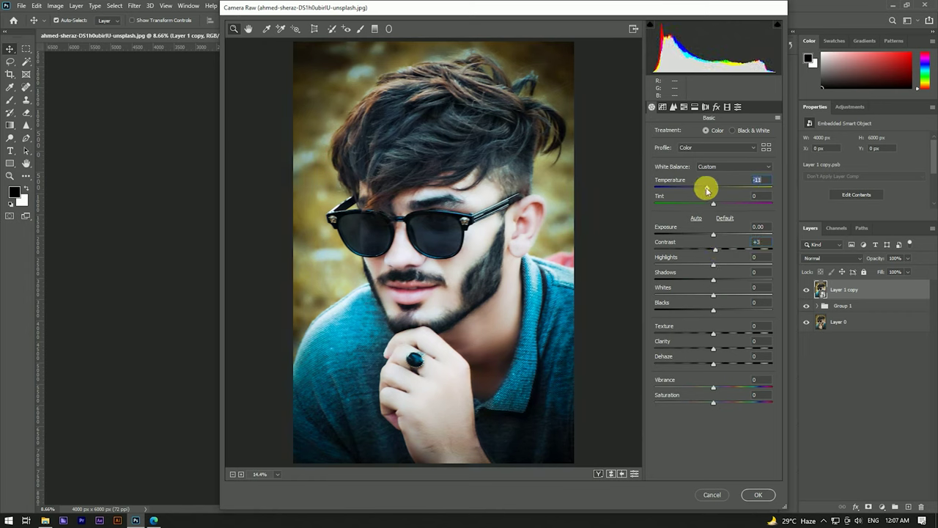
left_click(716, 106)
left_click_drag(707, 231, 690, 232)
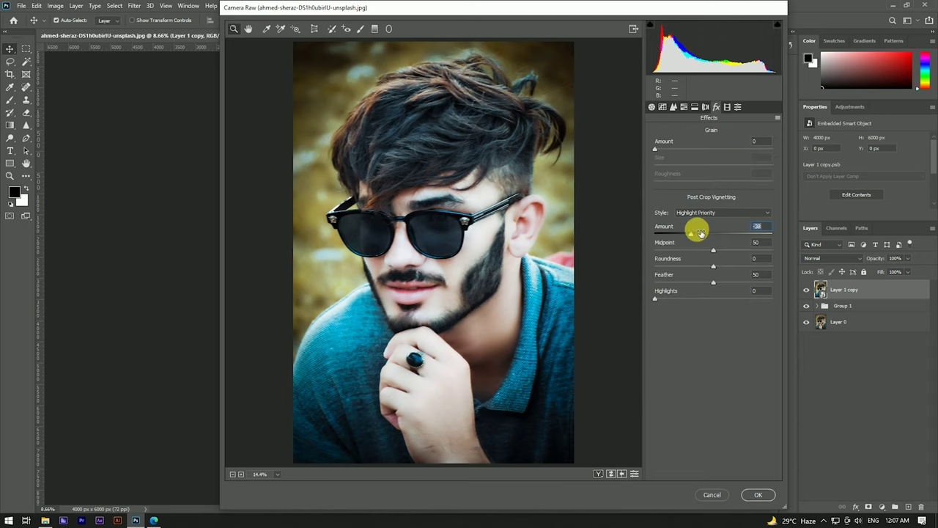
left_click(727, 107)
left_click_drag(713, 291, 706, 289)
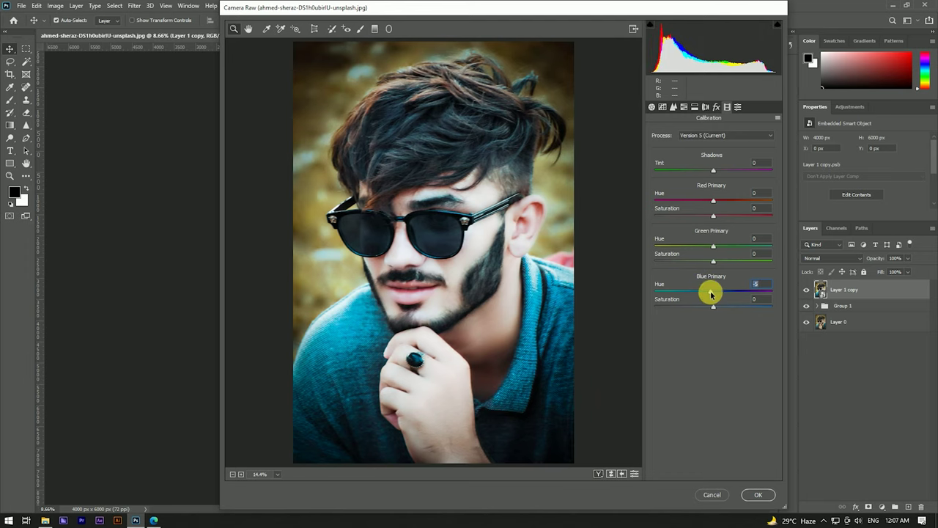
left_click(758, 493)
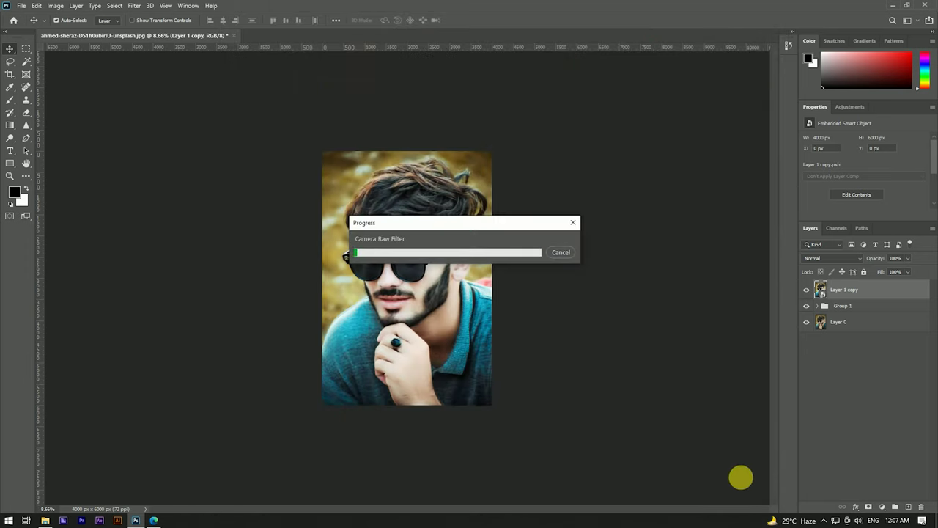
- Collapse the smart filter, add an empty layer above the photo, and pick pink paint
scroll(419, 227, "down", 2)
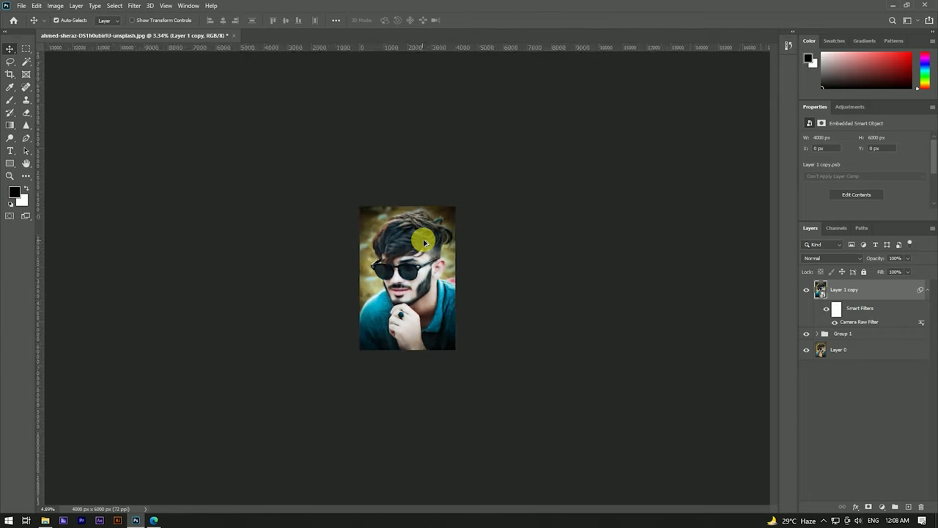
scroll(421, 234, "up", 4)
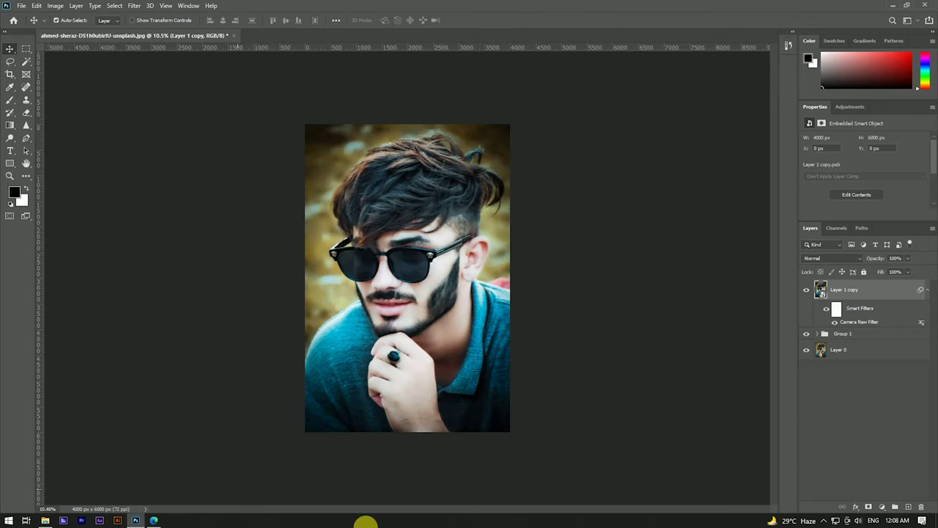
left_click(928, 290)
left_click(908, 506)
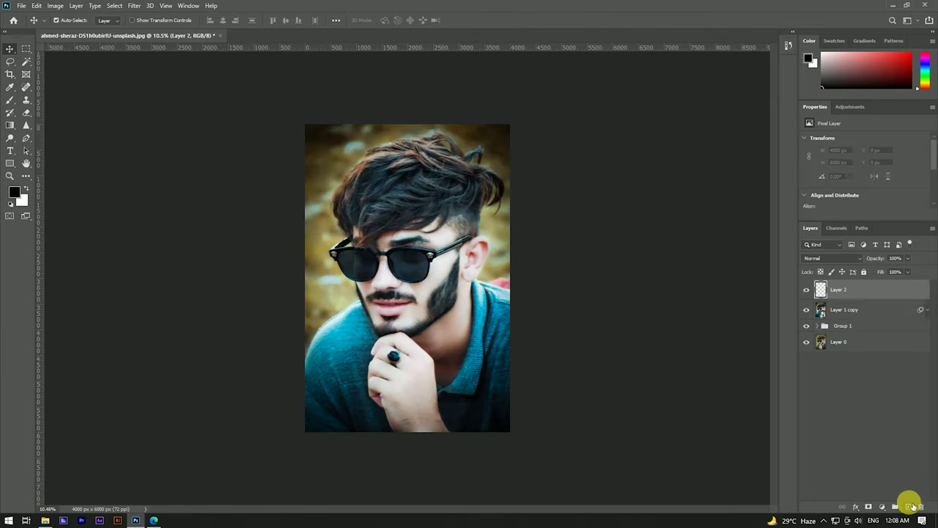
left_click(926, 59)
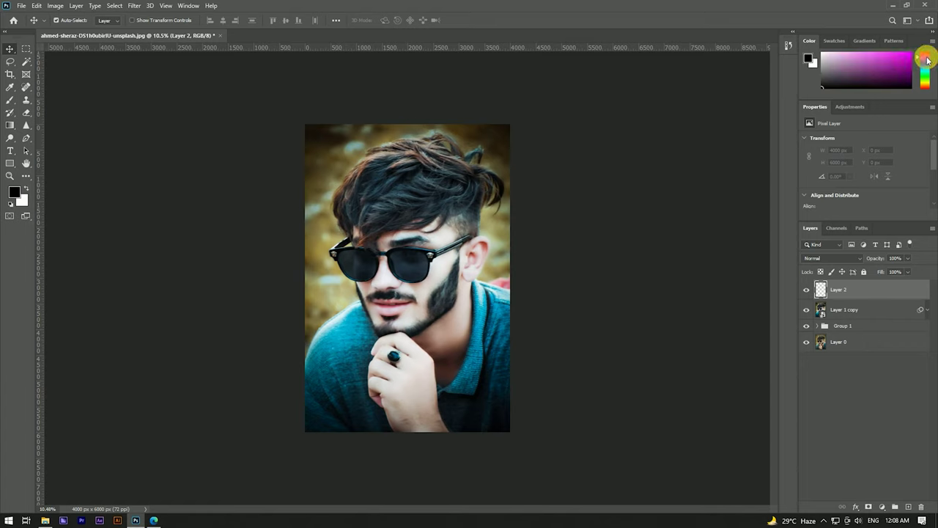
left_click(897, 54)
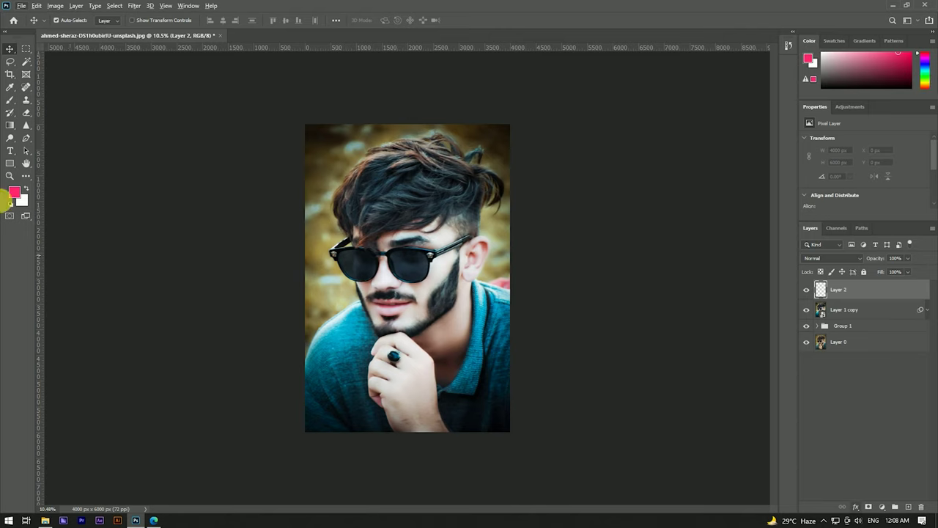
- Set up a soft brush at 5000 px with 100% opacity
left_click(12, 101)
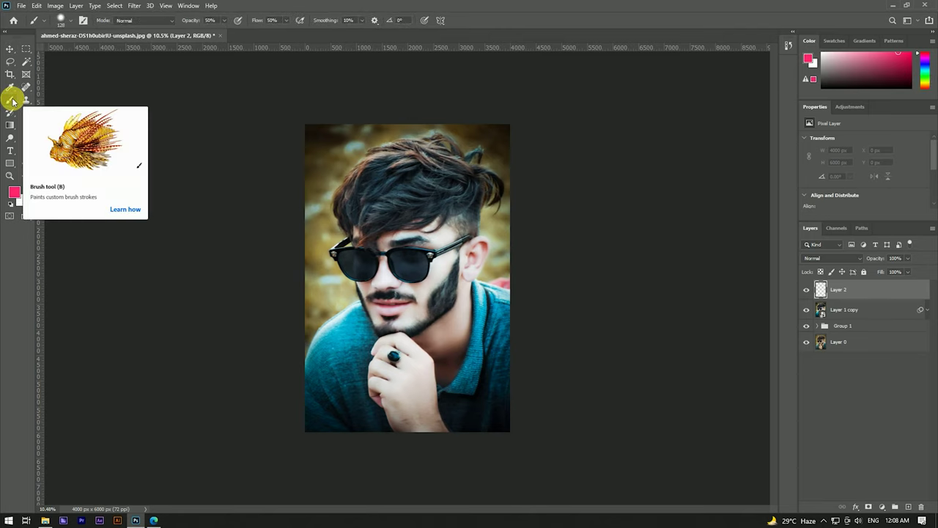
right_click(11, 99)
left_click(55, 98)
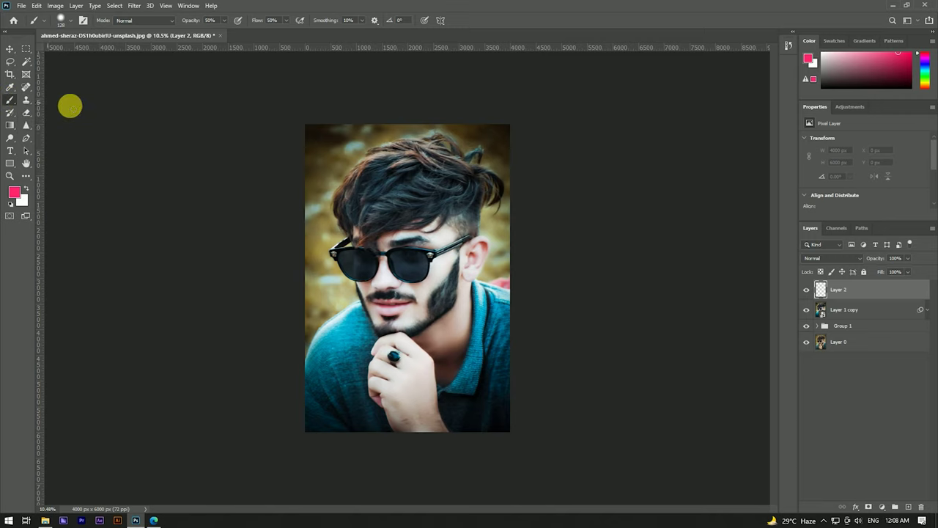
left_click_drag(334, 249, 332, 281, "alt")
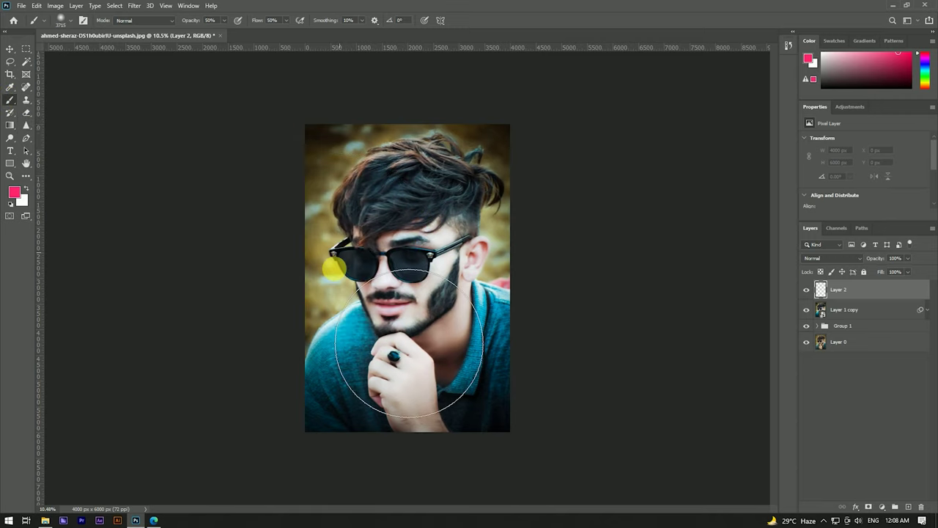
left_click_drag(331, 281, 399, 268, "alt")
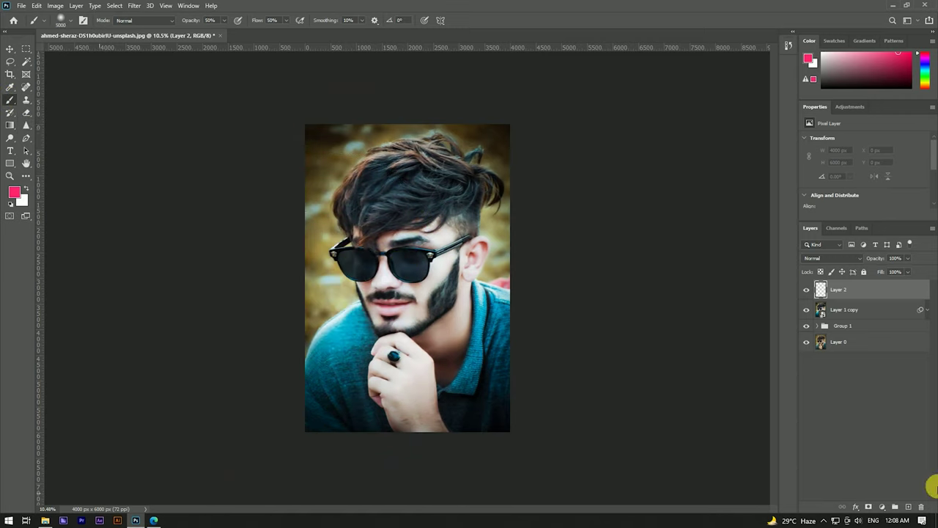
left_click_drag(192, 20, 308, 22)
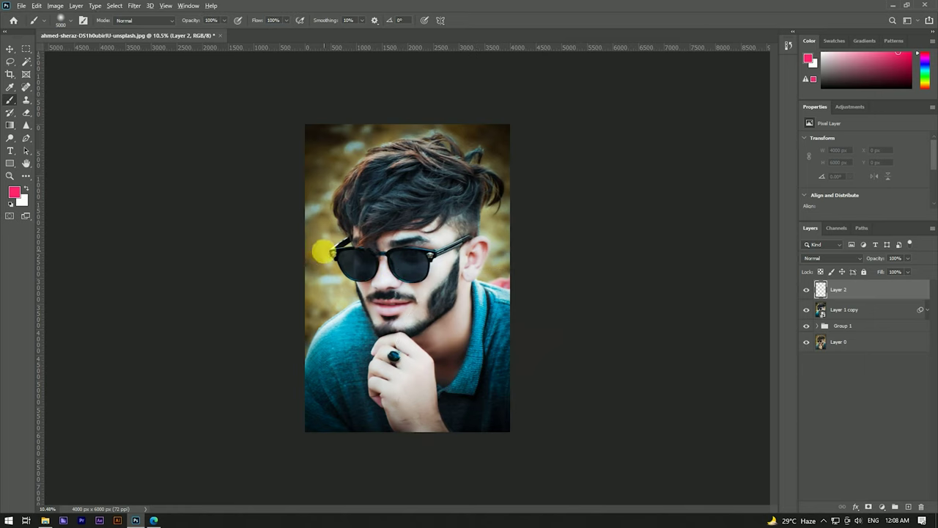
left_click_drag(322, 252, 405, 255, "alt")
- Sample cyan from the shirt and brighten it as the paint colour
left_click_drag(327, 277, 425, 243, "alt")
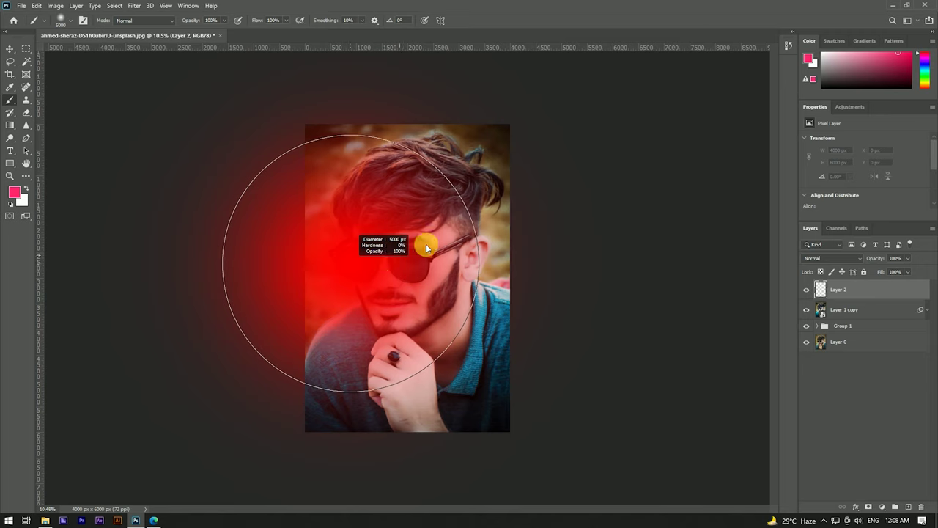
mouse_move(444, 274)
left_mouse_down("alt")
mouse_move(486, 187)
mouse_move(538, 215)
left_mouse_up("alt")
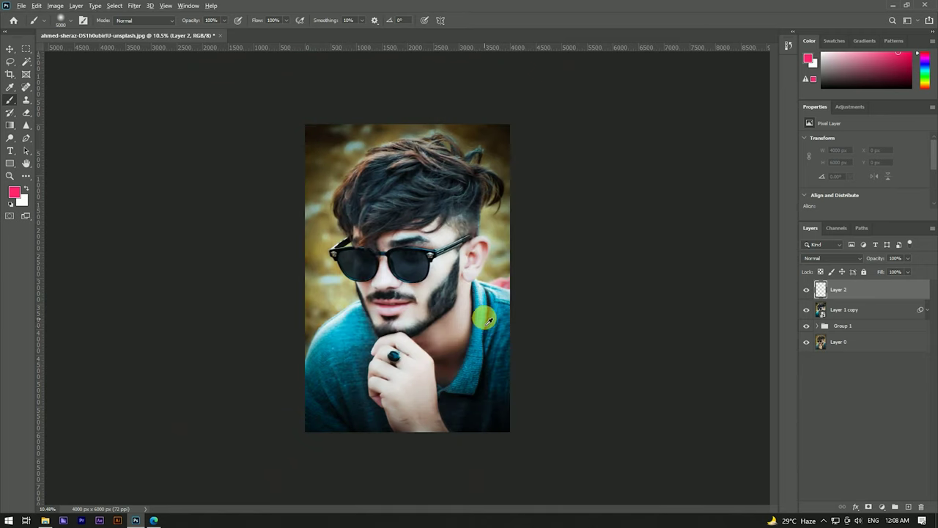
left_click(484, 314, "alt")
left_click(926, 71)
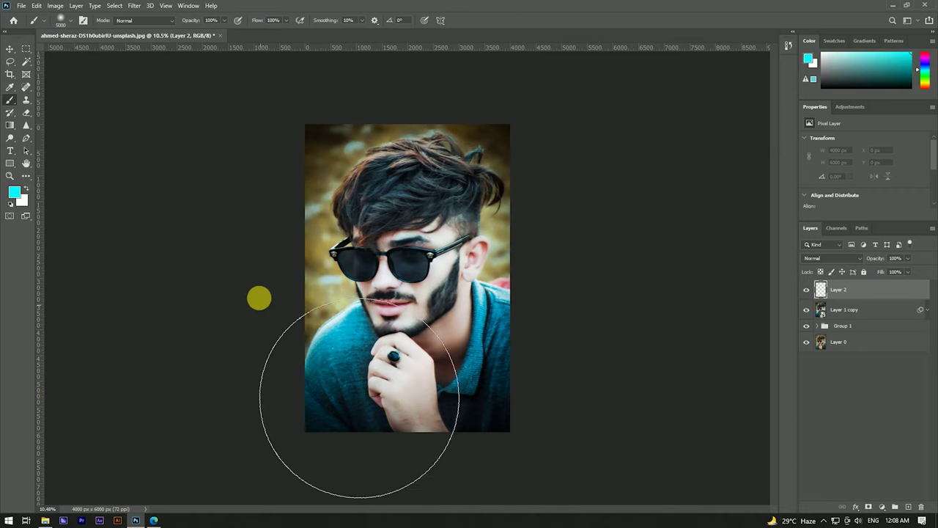
- Paint a cyan glow on Layer 2's left edge and a pink-red glow top-right
right_click(234, 250)
left_click(253, 255)
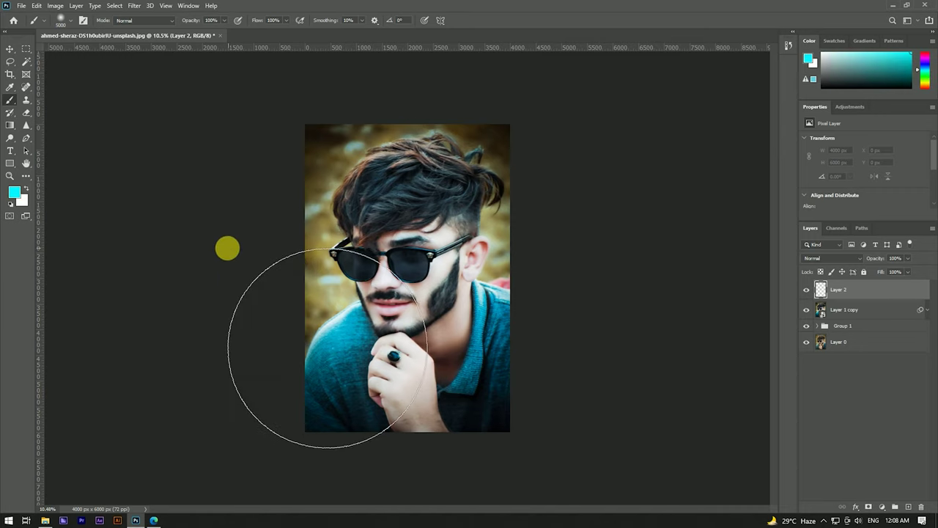
left_click(227, 248)
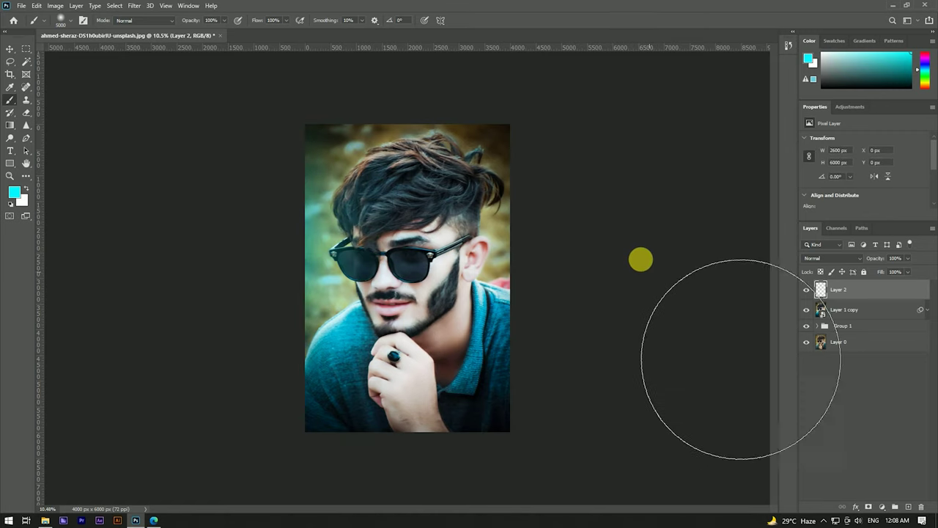
left_click(926, 62)
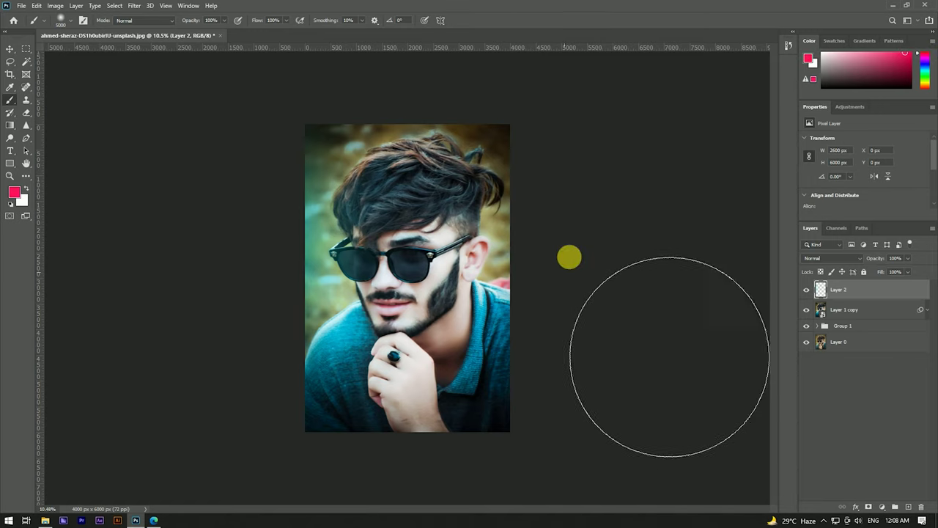
left_click(572, 177)
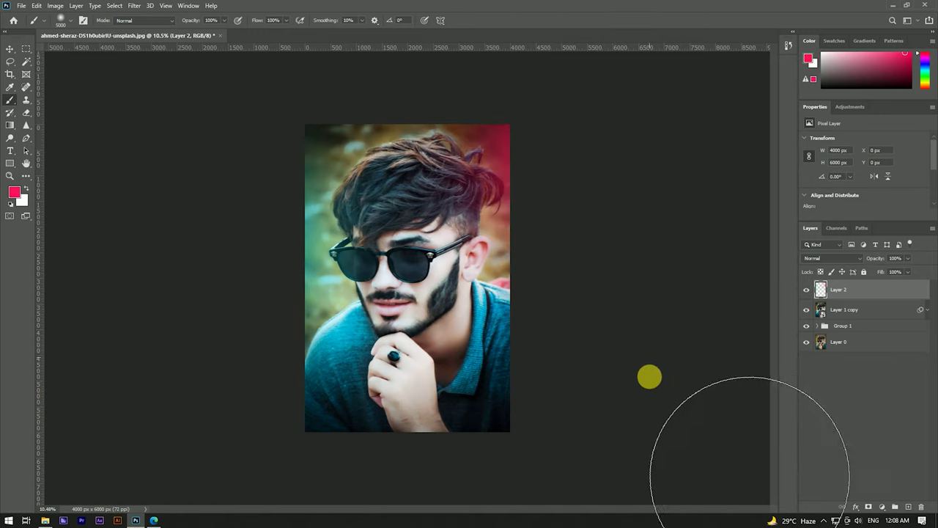
left_click(831, 258)
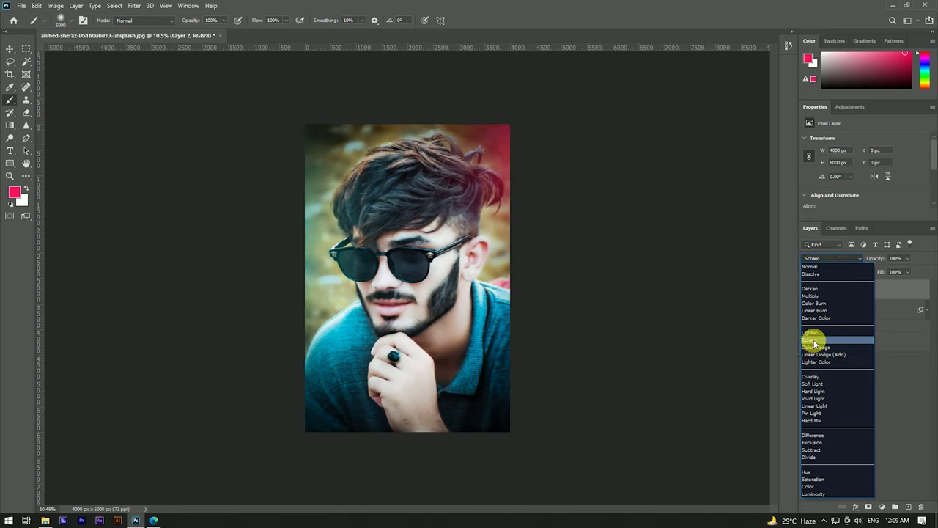
- Set Layer 2 to Screen blend mode at 50% opacity, then deselect it
left_click(815, 340)
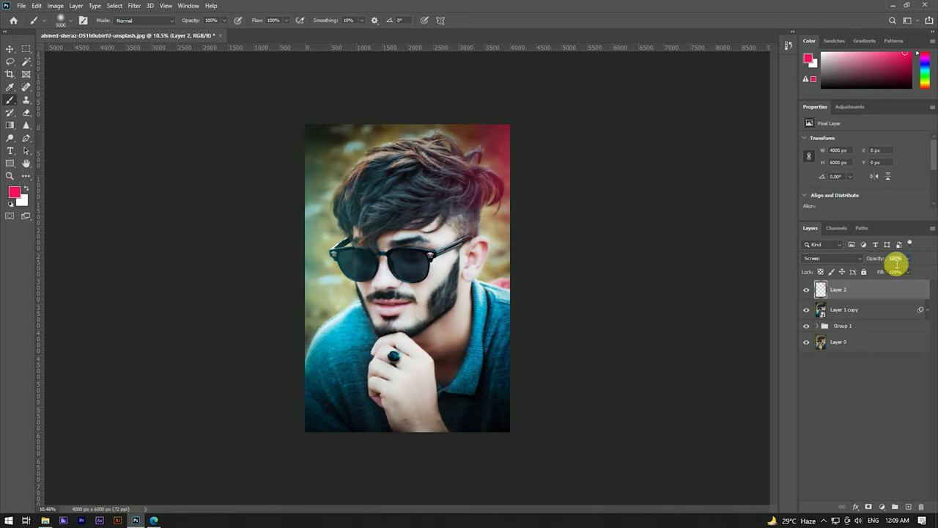
type("30")
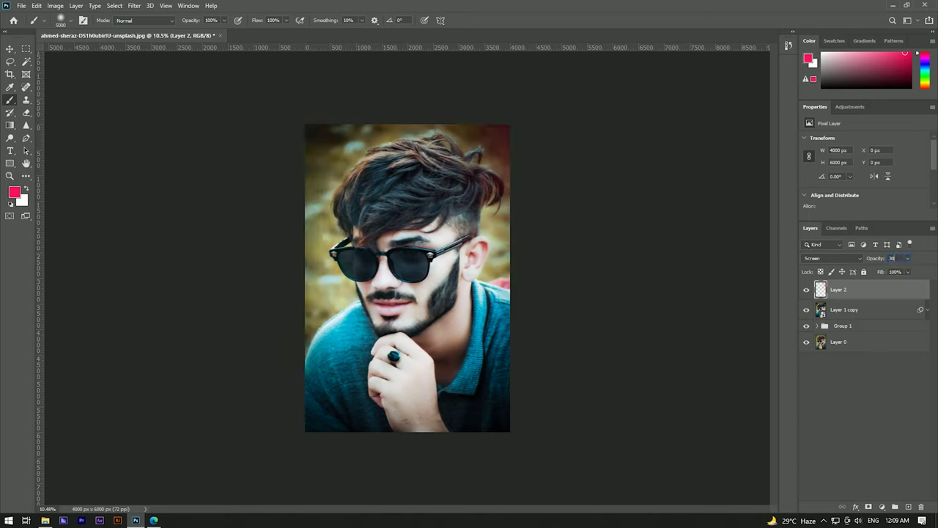
type("50")
left_click(9, 50)
left_click(855, 387)
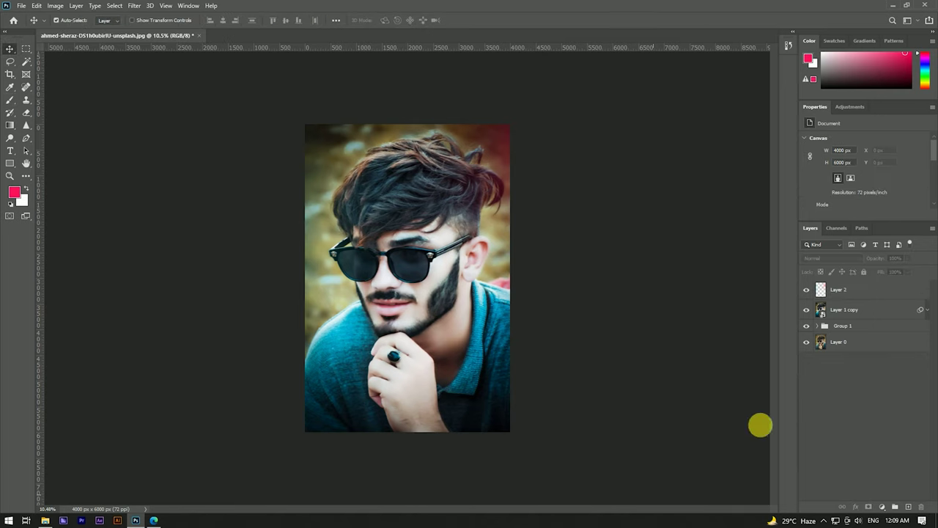
scroll(448, 206, "down", 2)
scroll(450, 212, "up", 1)
scroll(370, 245, "up", 1)
scroll(415, 218, "down", 2)
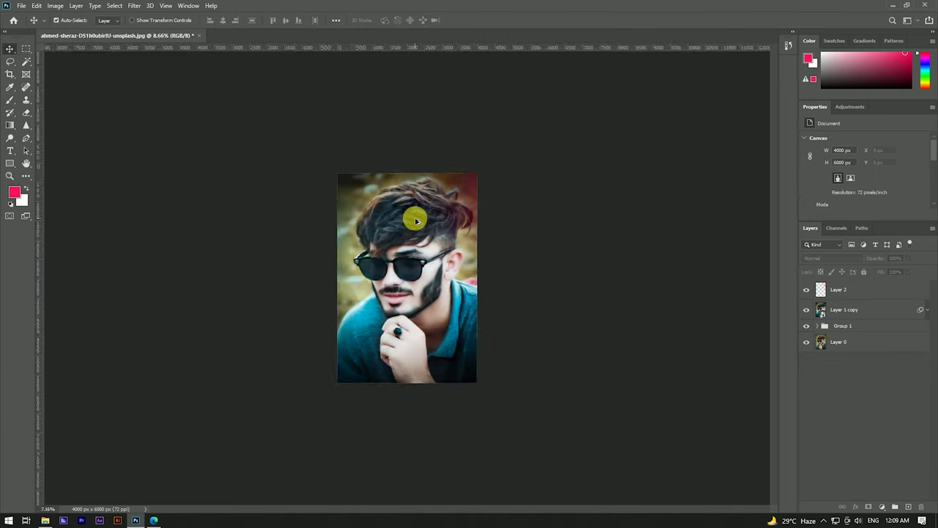
scroll(415, 215, "up", 1)
scroll(415, 215, "up", 1)
scroll(408, 188, "down", 2)
scroll(429, 192, "down", 1)
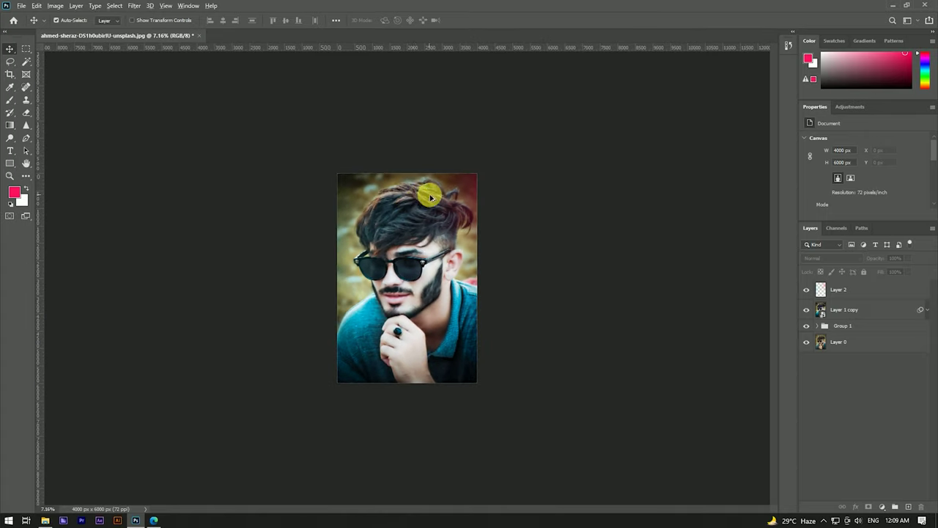
scroll(428, 208, "up", 2)
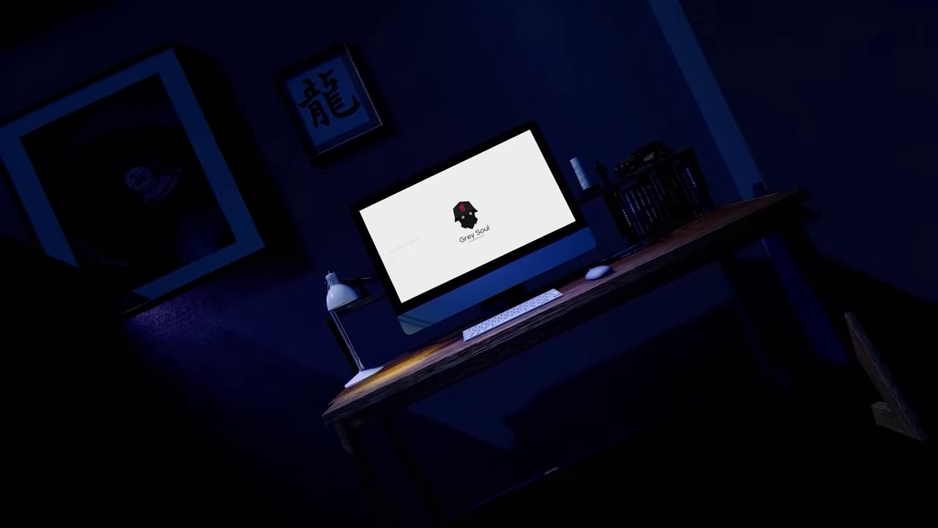